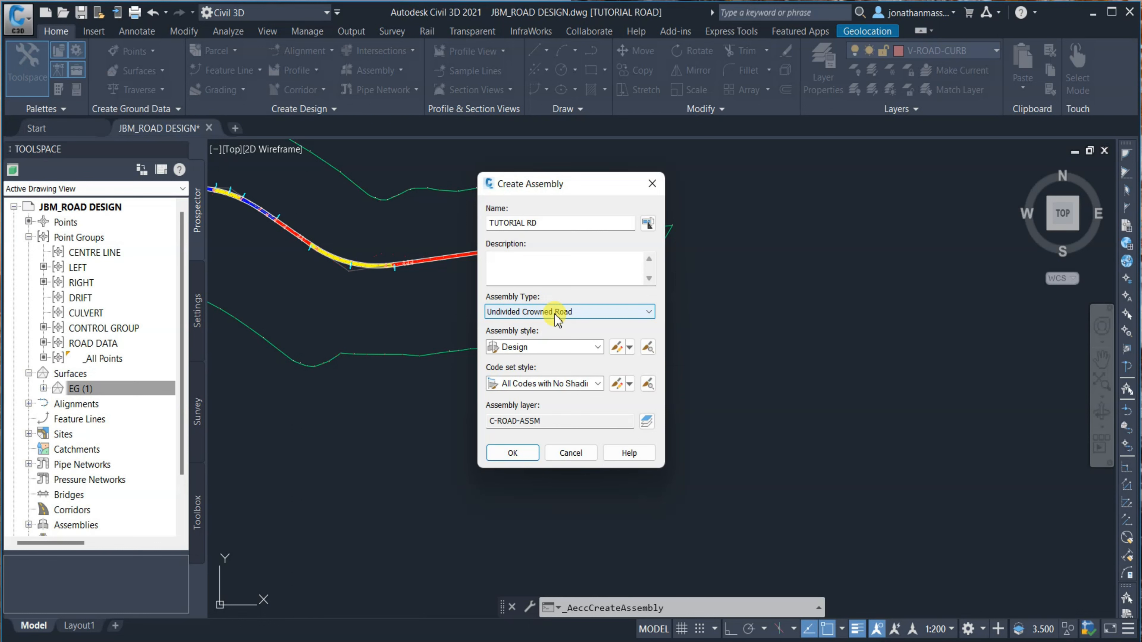
Create the TUTORIAL RD assembly with the All Codes with No Shading code set style and place its baseline in empty space beside the road
left_click(579, 347)
left_click(578, 347)
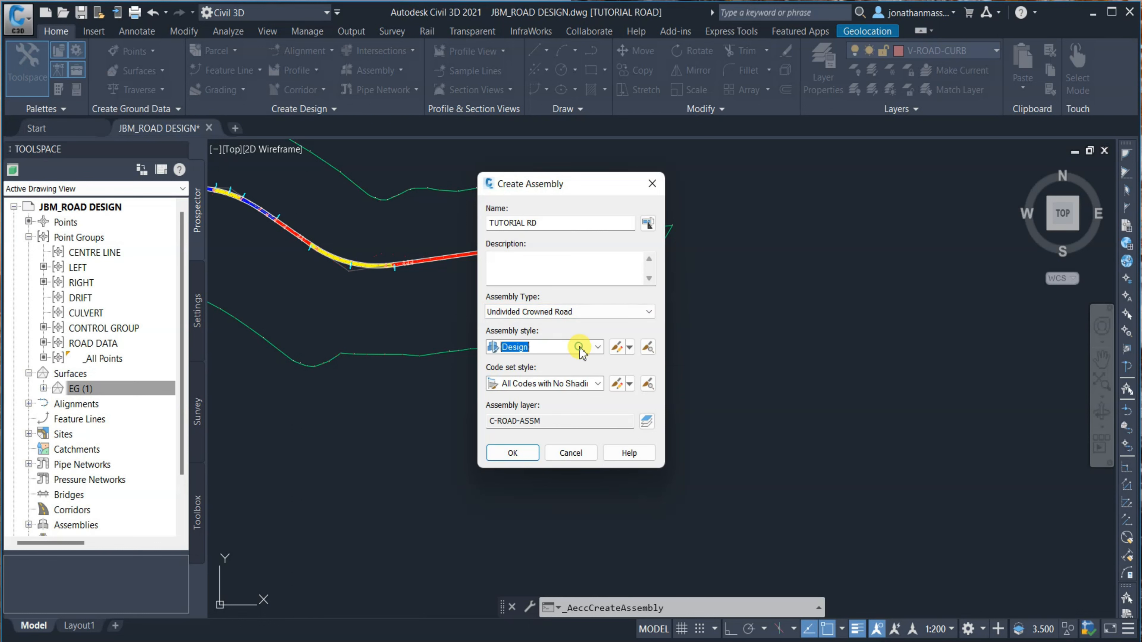
key("Tab")
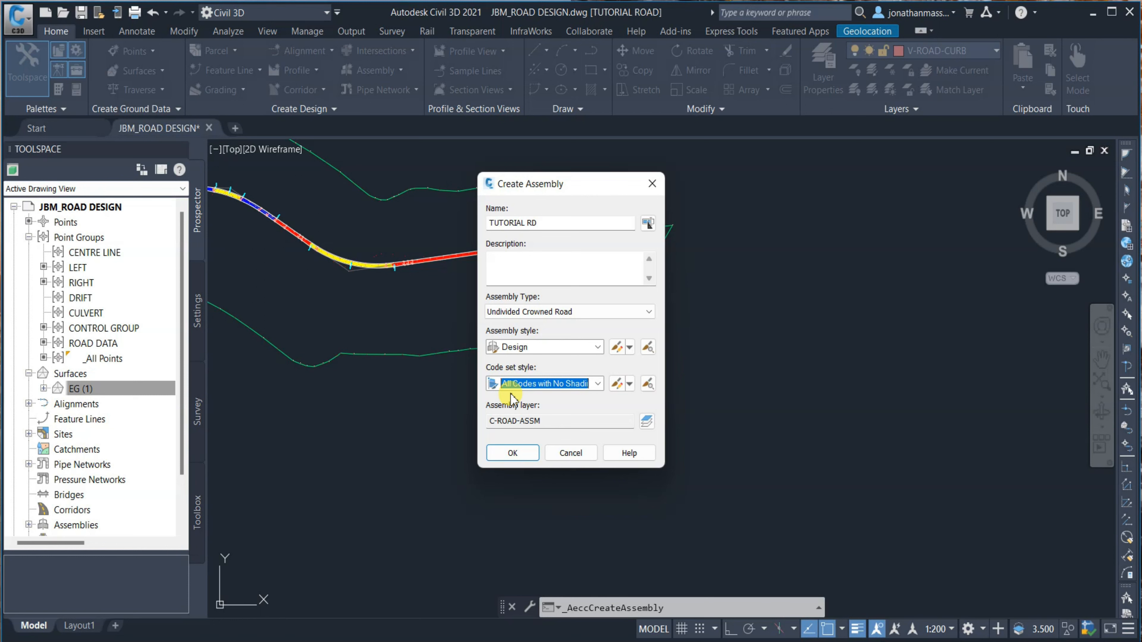
left_click(597, 383)
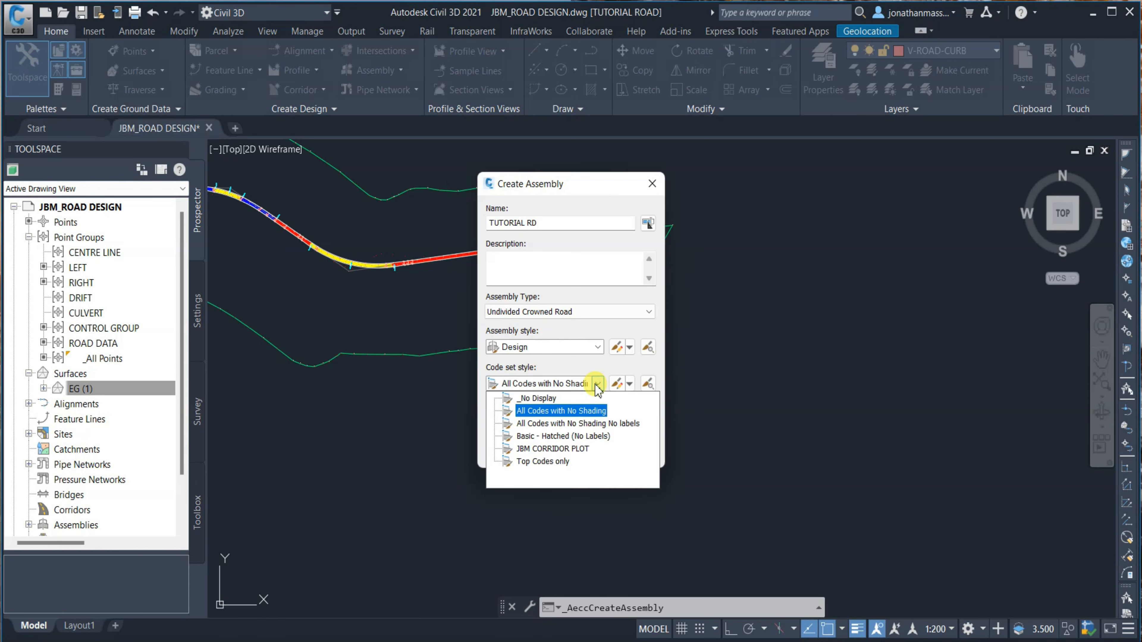
left_click(582, 411)
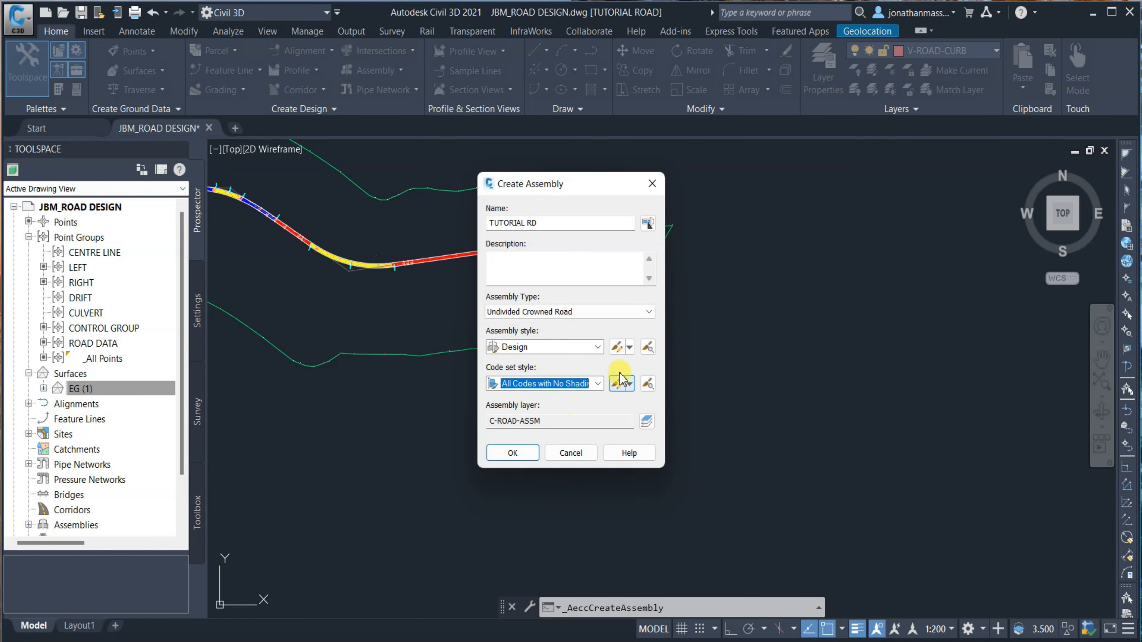
left_click(513, 452)
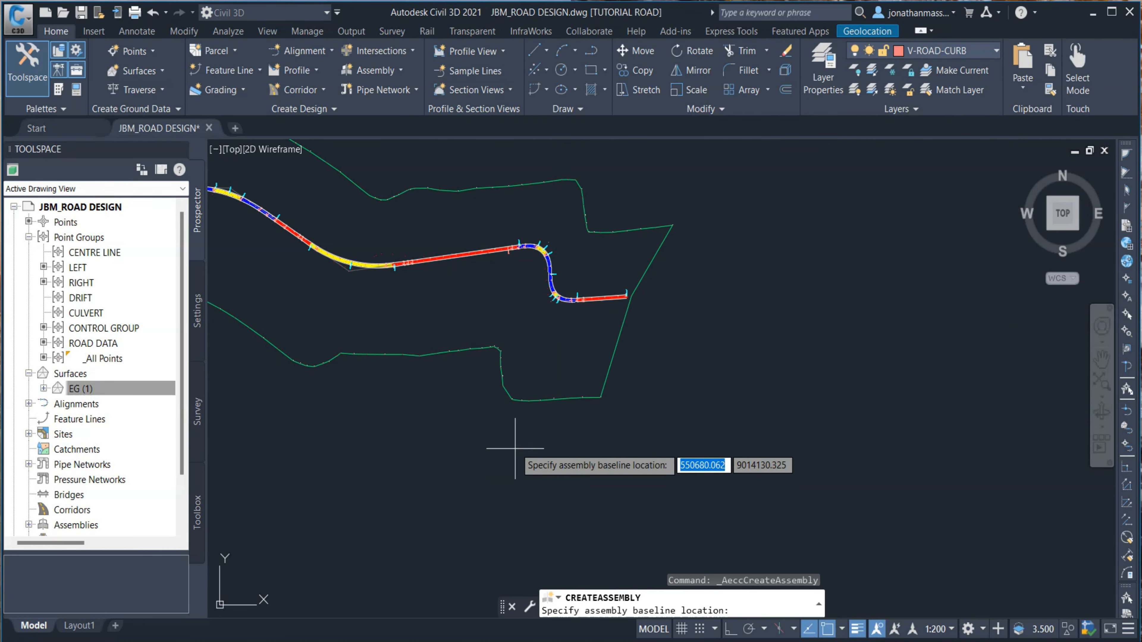
middle_click_drag(829, 375, 581, 382)
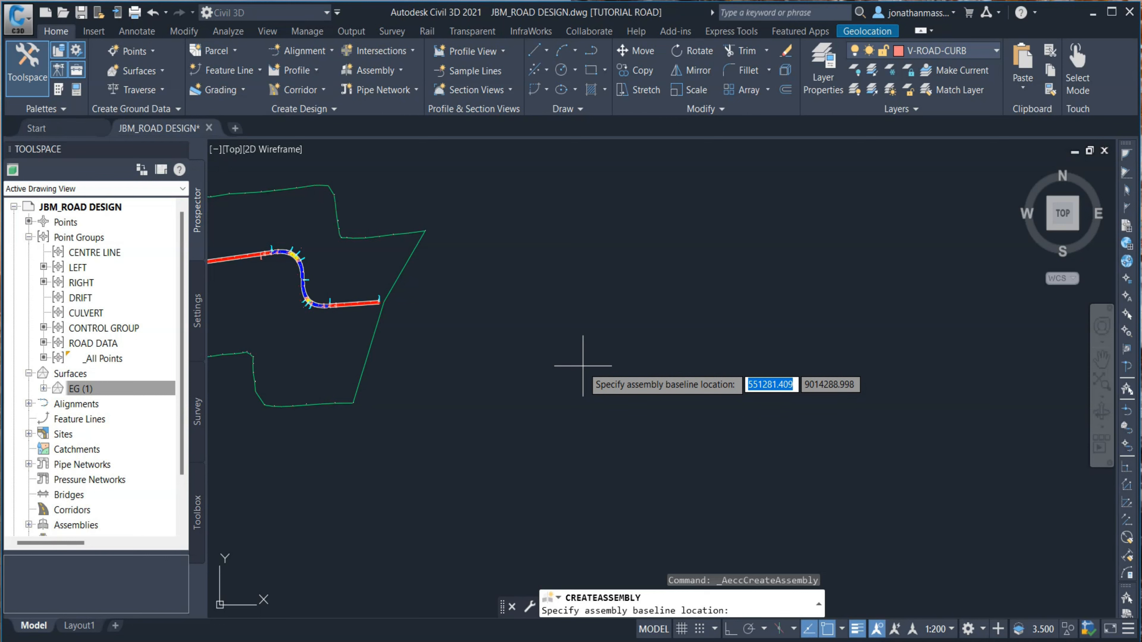
left_click(480, 325)
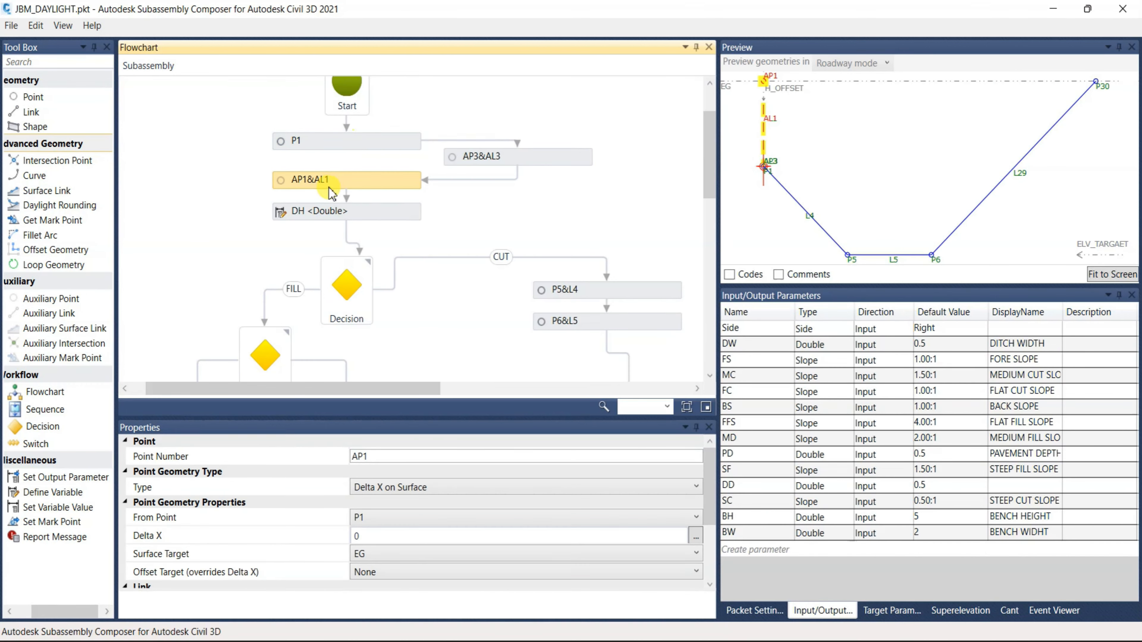
In Subassembly Composer, examine the JBM_DAYLIGHT flowchart around the AP1&AL1 and DH elements
scroll(314, 243, "down", 3)
left_click(345, 211)
scroll(337, 251, "down", 3)
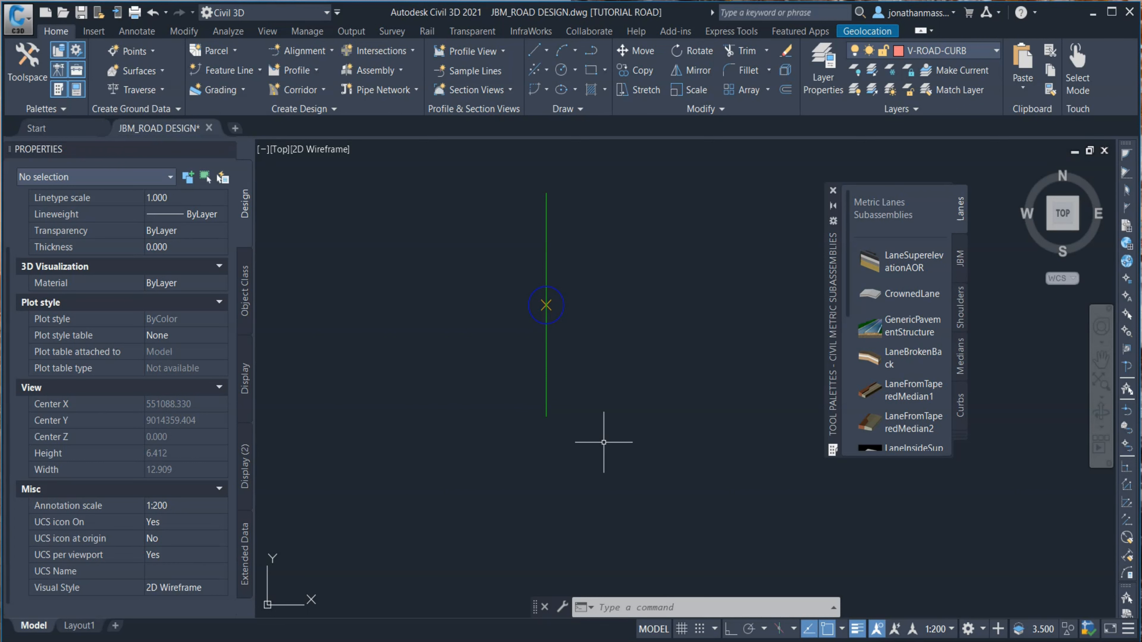
In Civil 3D, start adding the custom JBM_LANE subassembly and set its asphalt thickness to 0.03 m
left_click(899, 268)
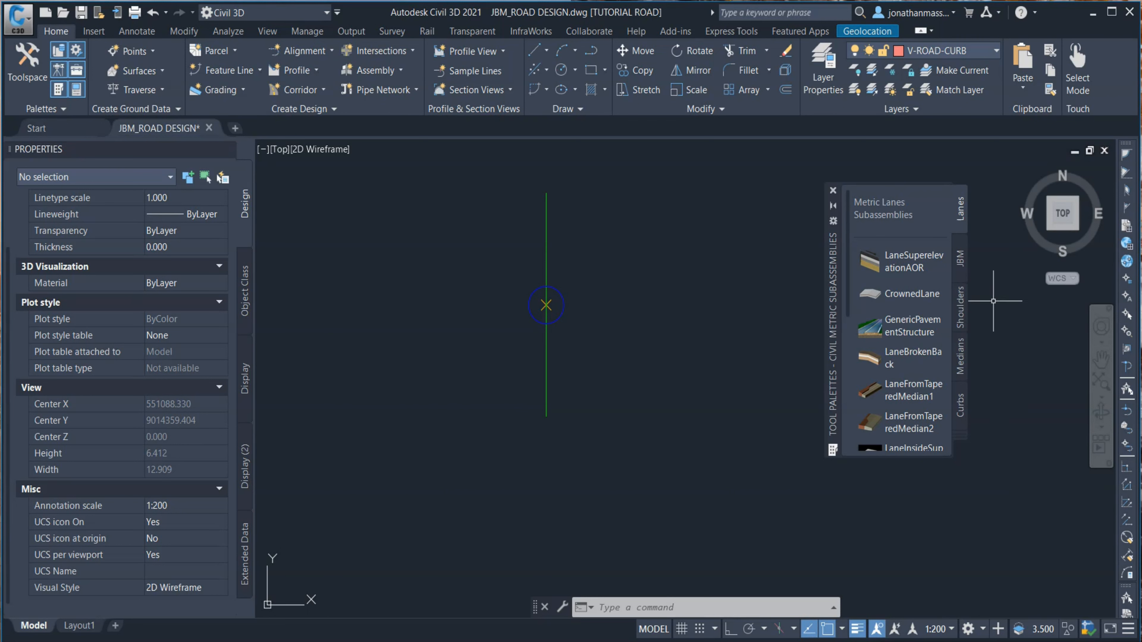
left_click(959, 263)
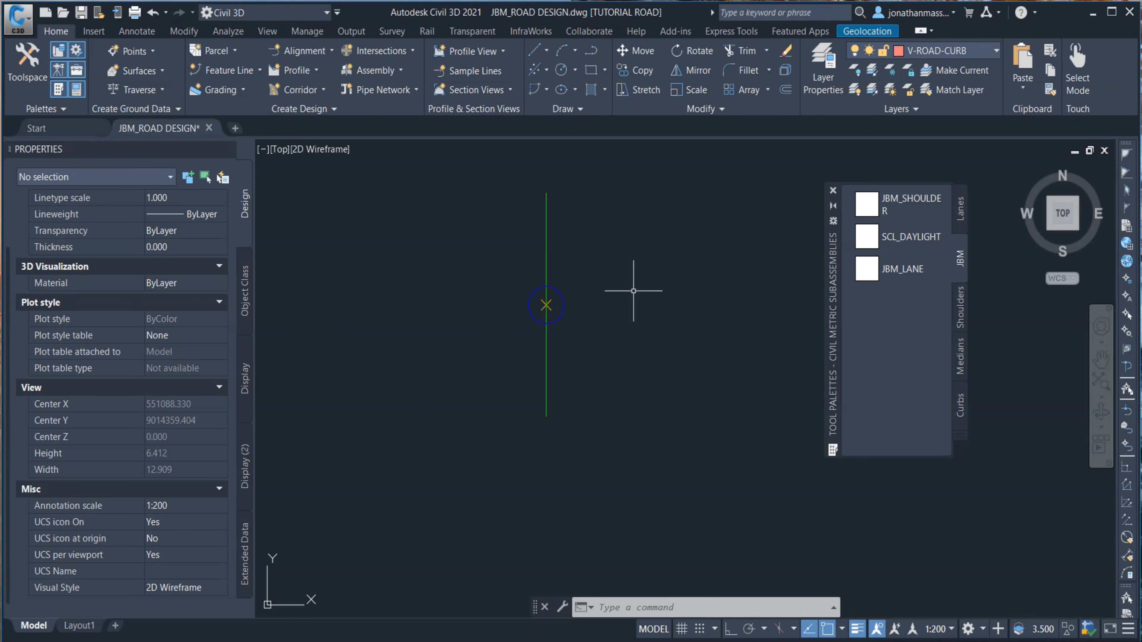
left_click(887, 275)
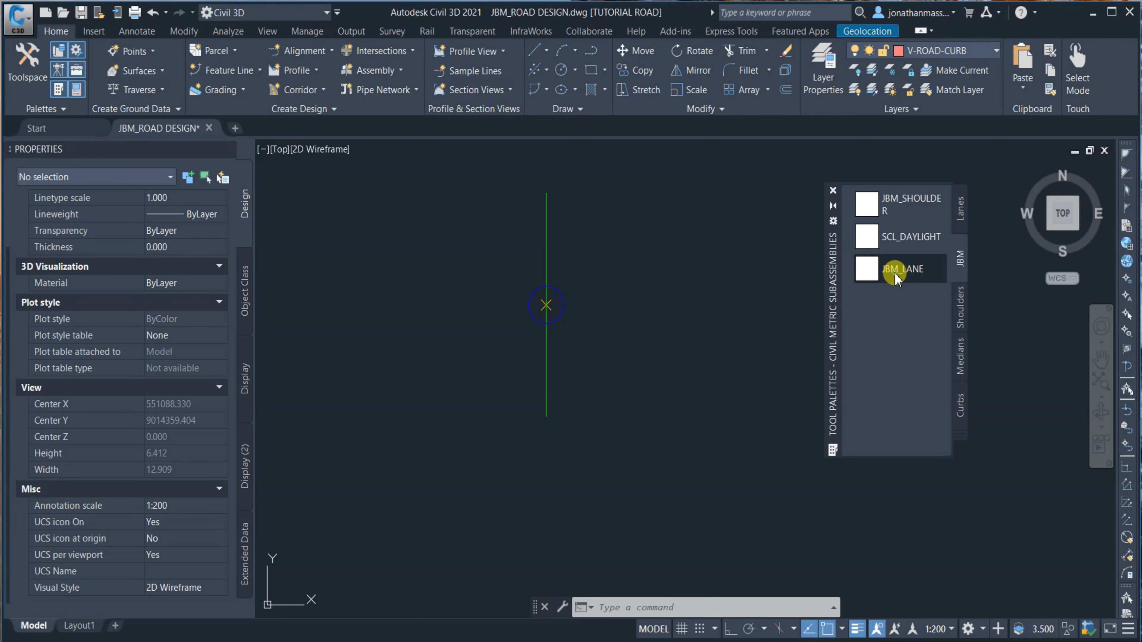
left_click(908, 272)
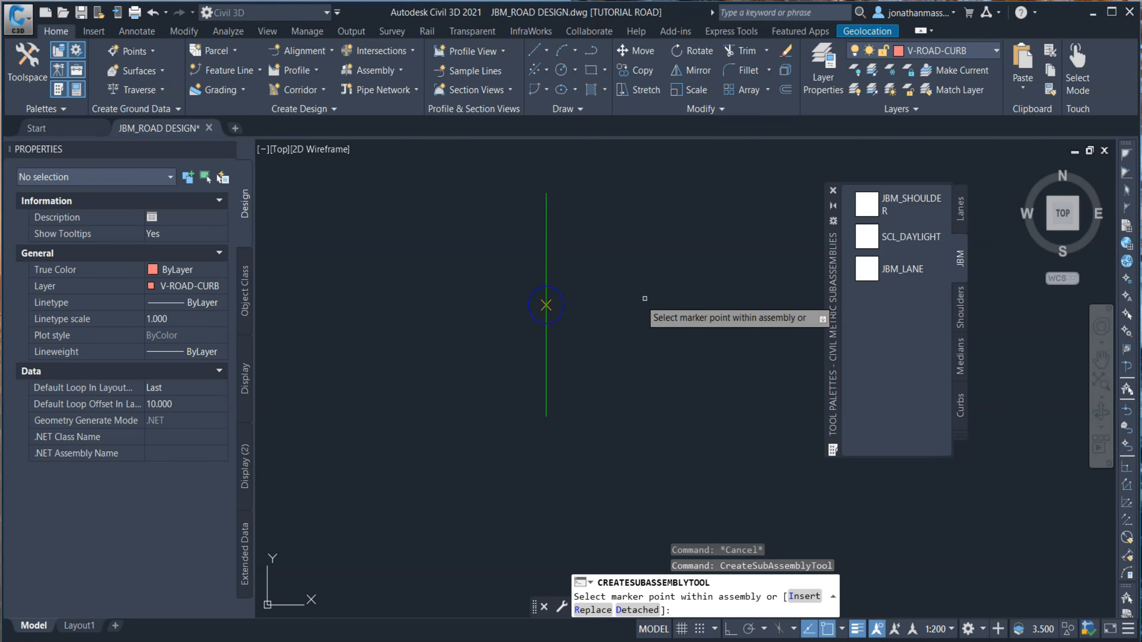
left_click(883, 270)
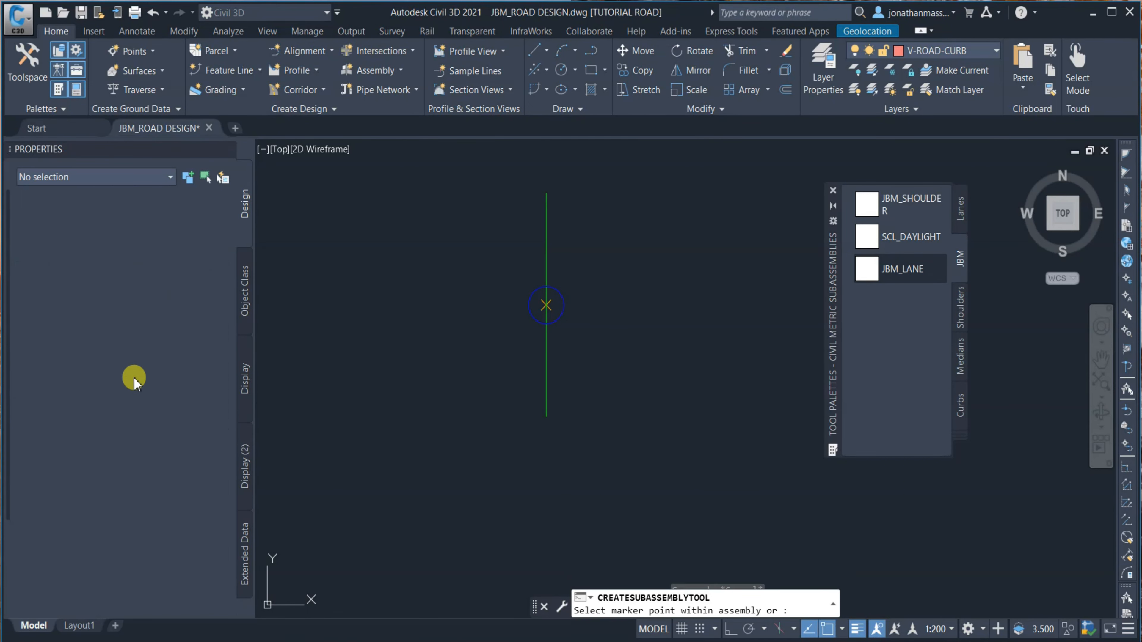
scroll(173, 433, "down", 2)
left_click(223, 466)
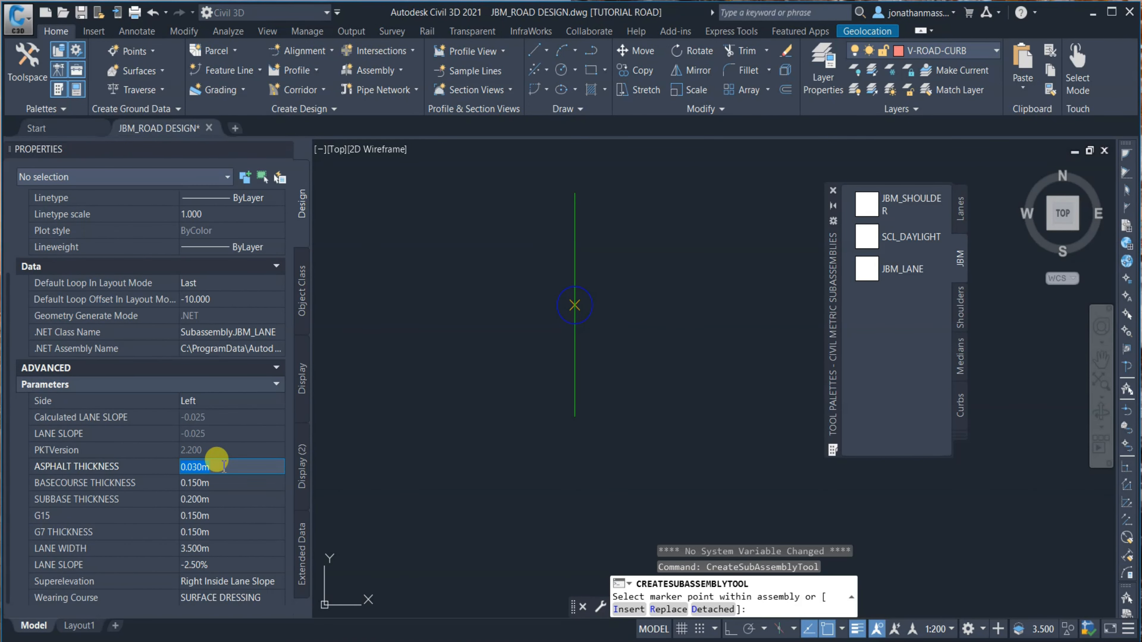
type("0.")
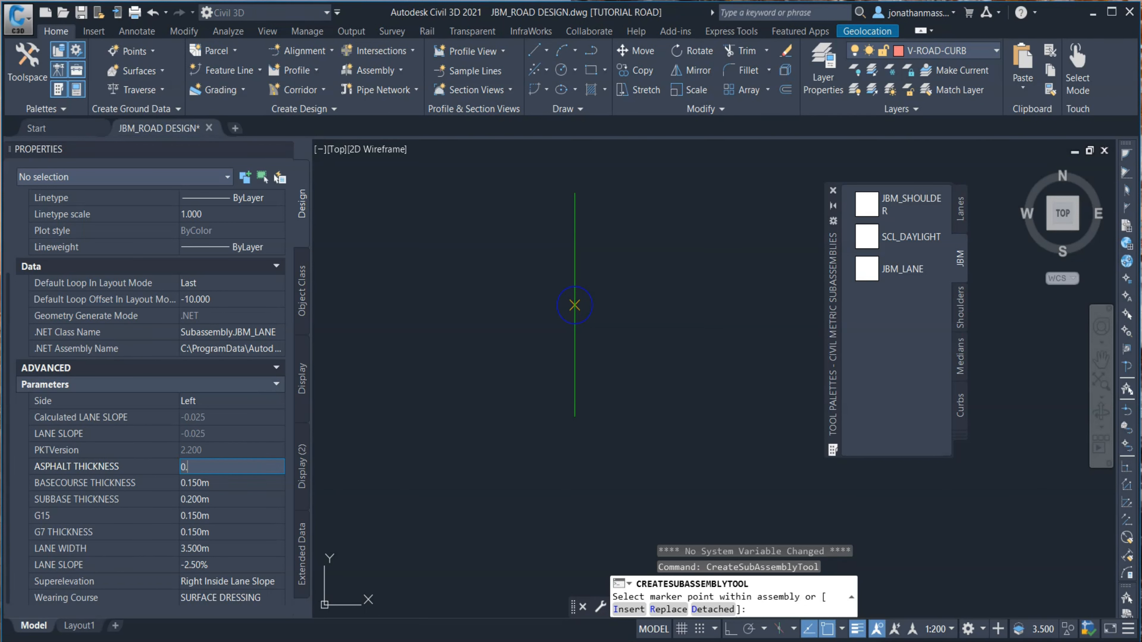
type("03")
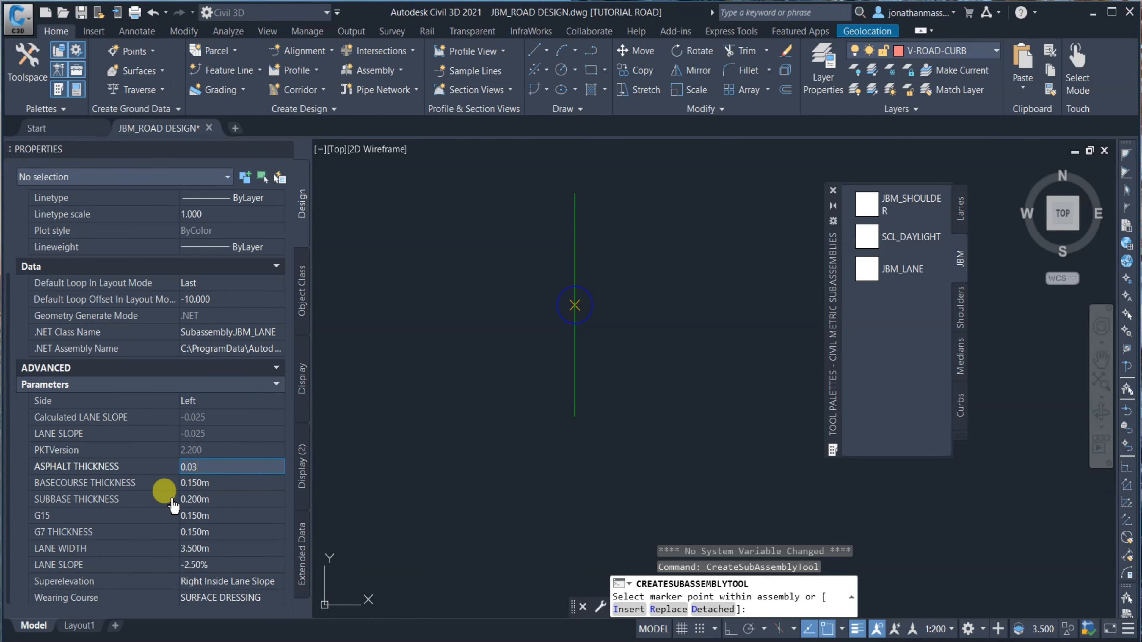
left_click(191, 483)
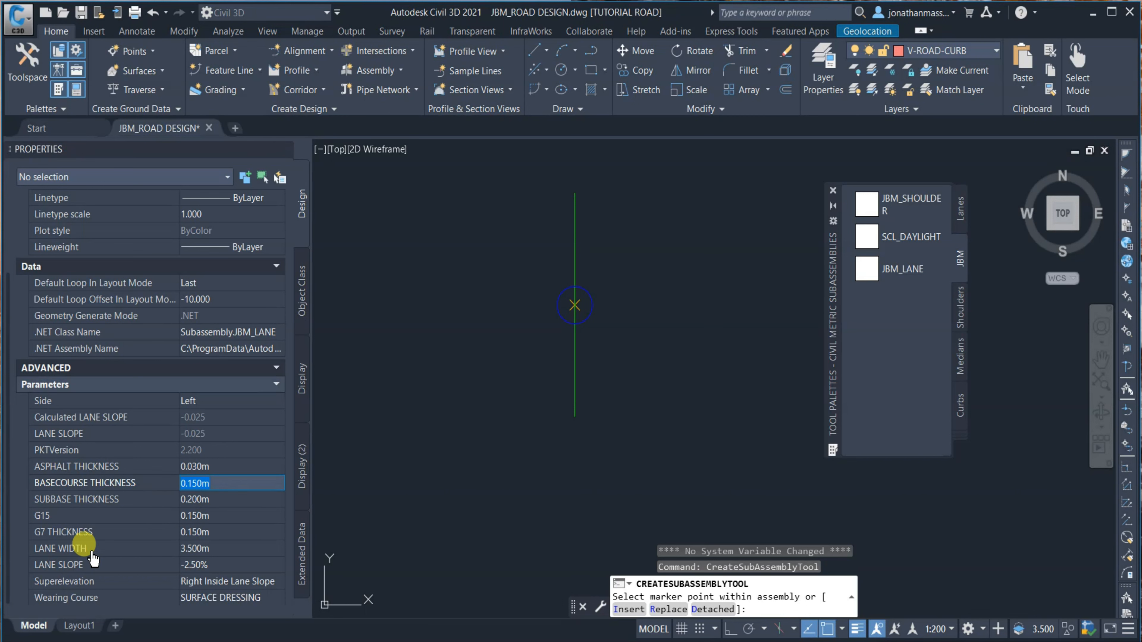
Set the JBM_LANE subassembly's lane width to 3.25 m and its lane slope to -3%
left_click(203, 517)
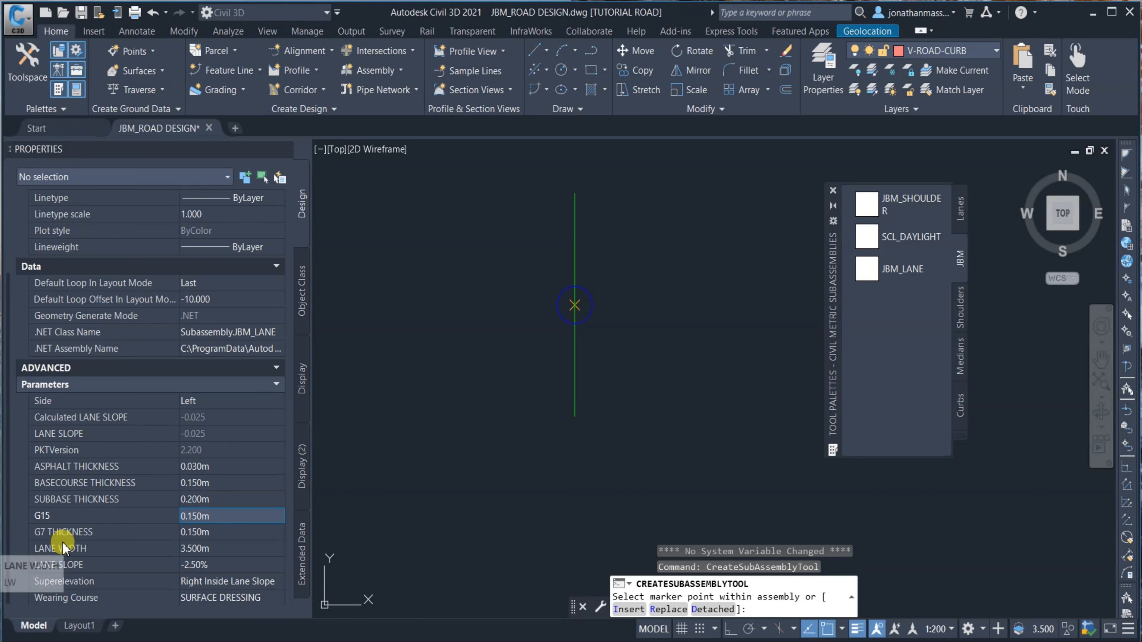
left_click(198, 533)
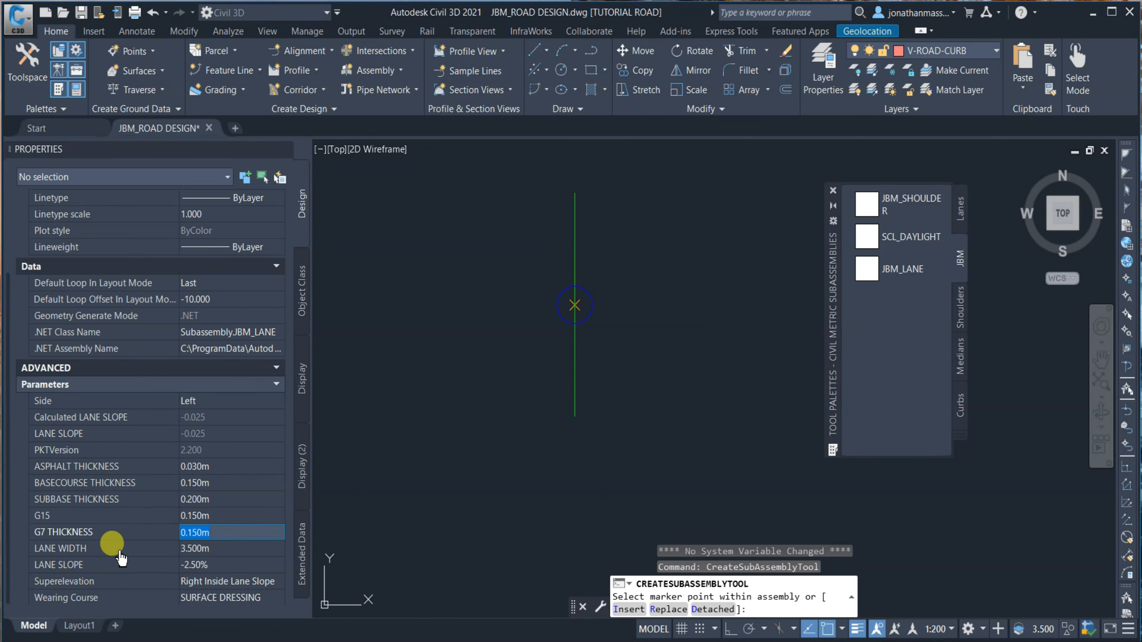
left_click(221, 548)
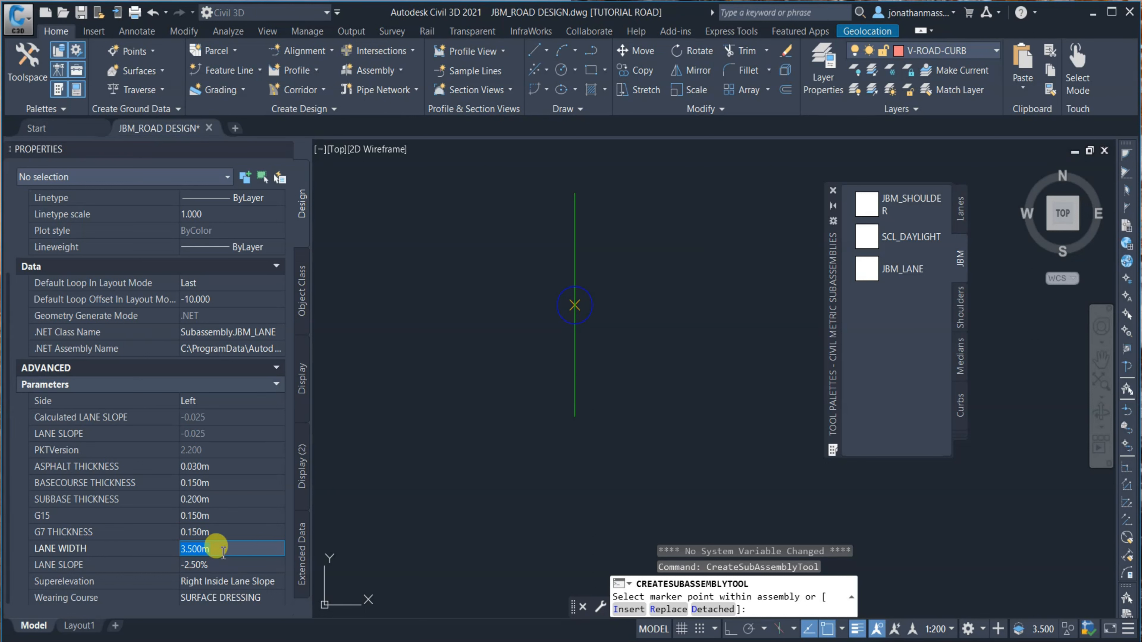
key("BackSpace")
type("3.25")
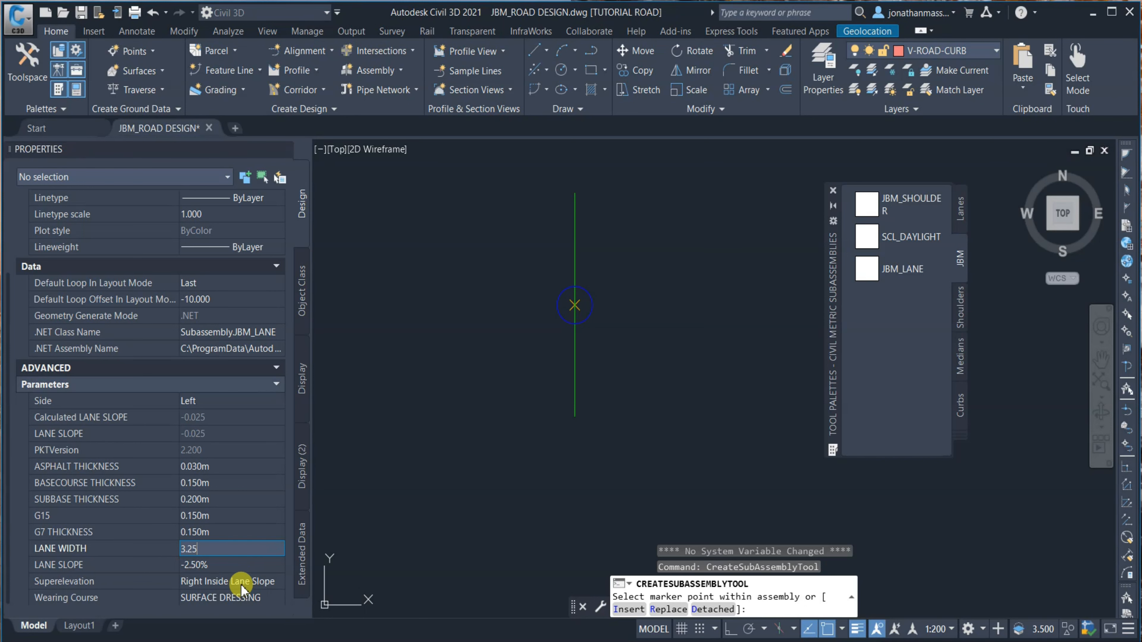
left_click(235, 565)
type("-3")
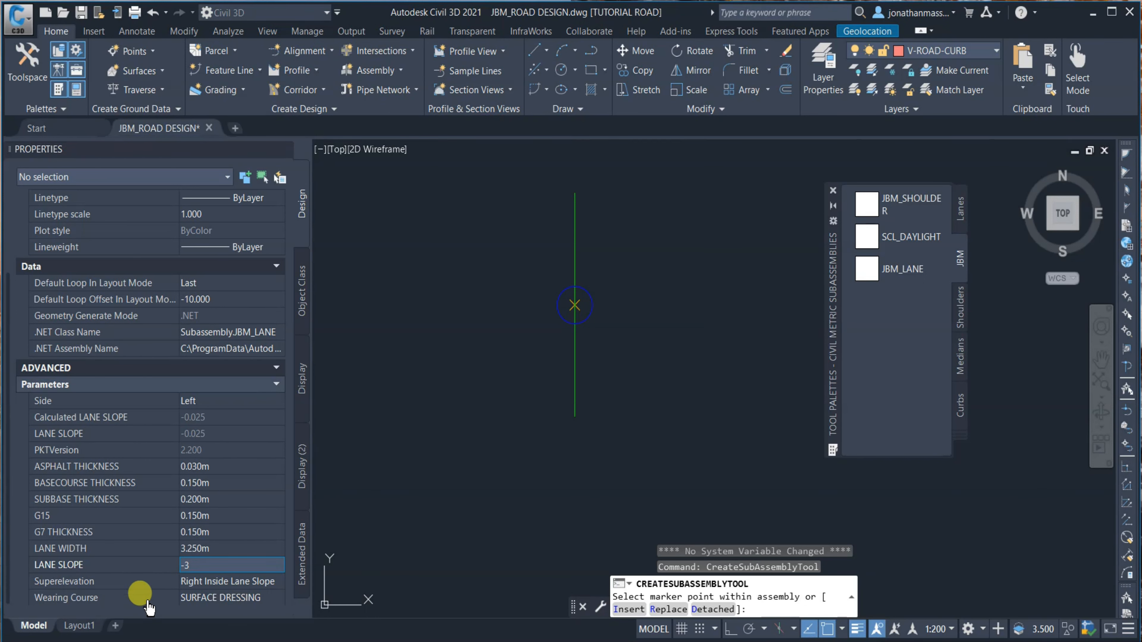
Set the left JBM_LANE's superelevation to Left Outside Lane Slope, keeping SURFACE DRESSING as the wearing course
left_click(227, 586)
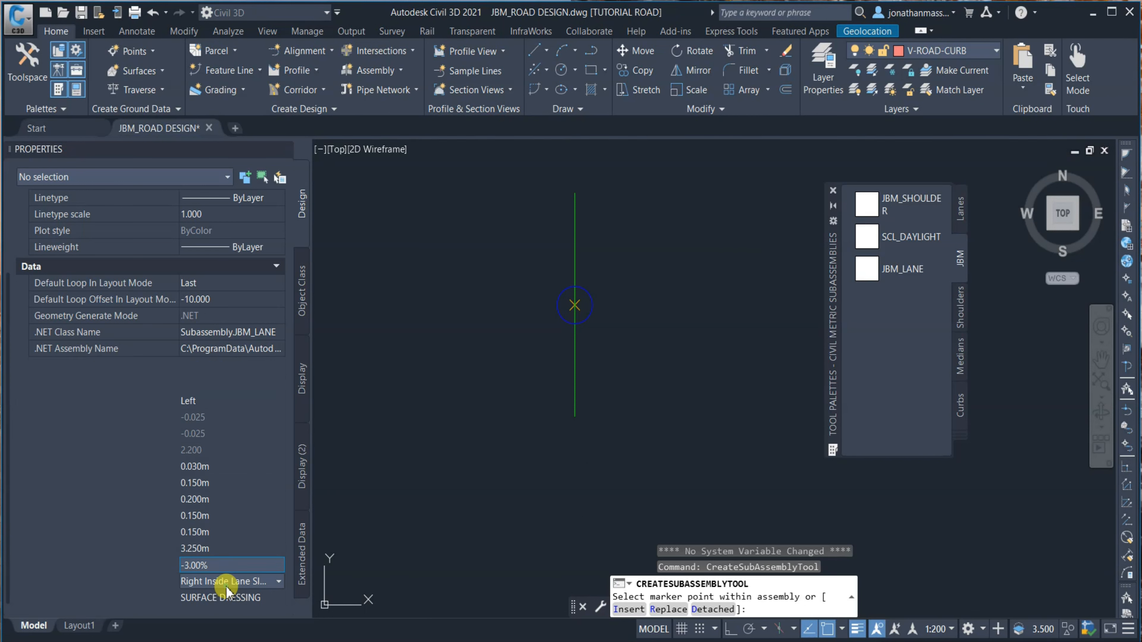
double_click(245, 581)
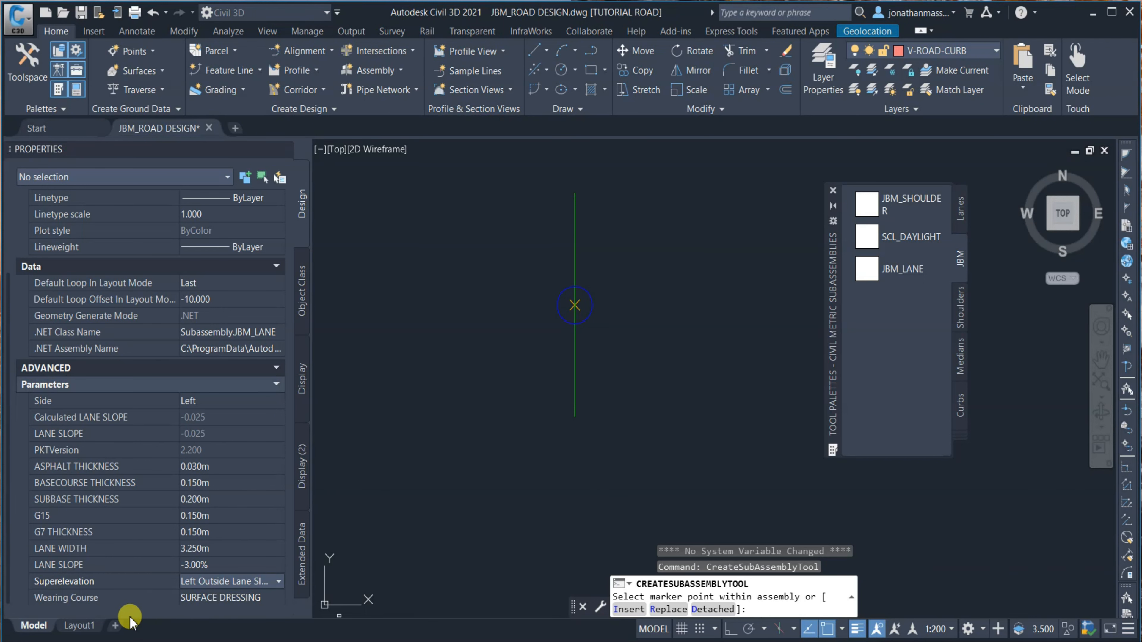
left_click(269, 599)
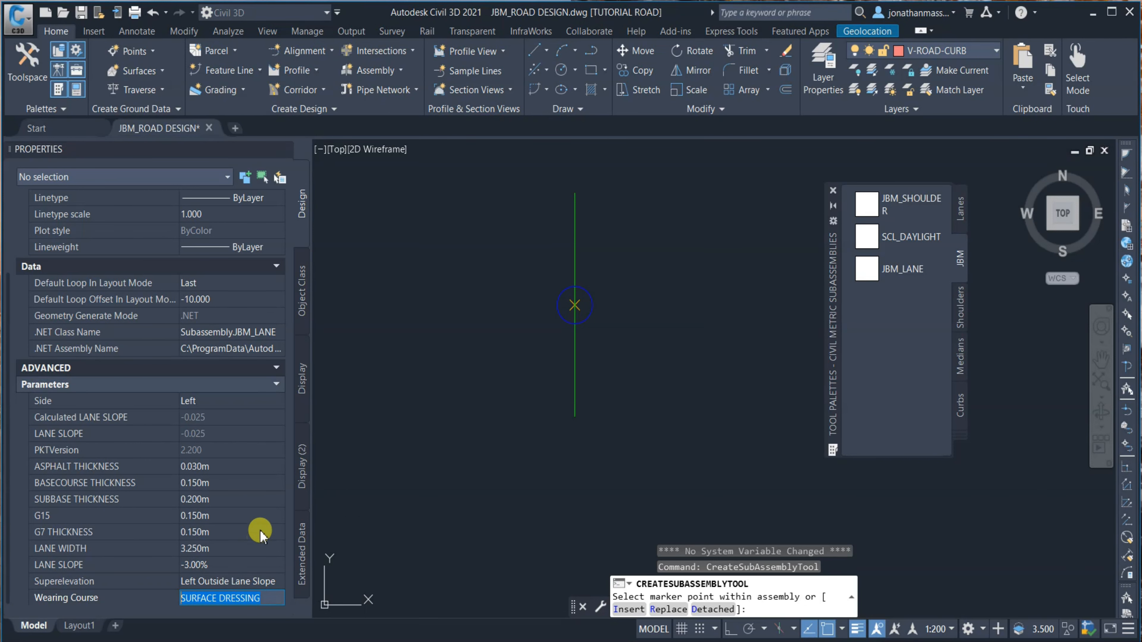
left_click(234, 418)
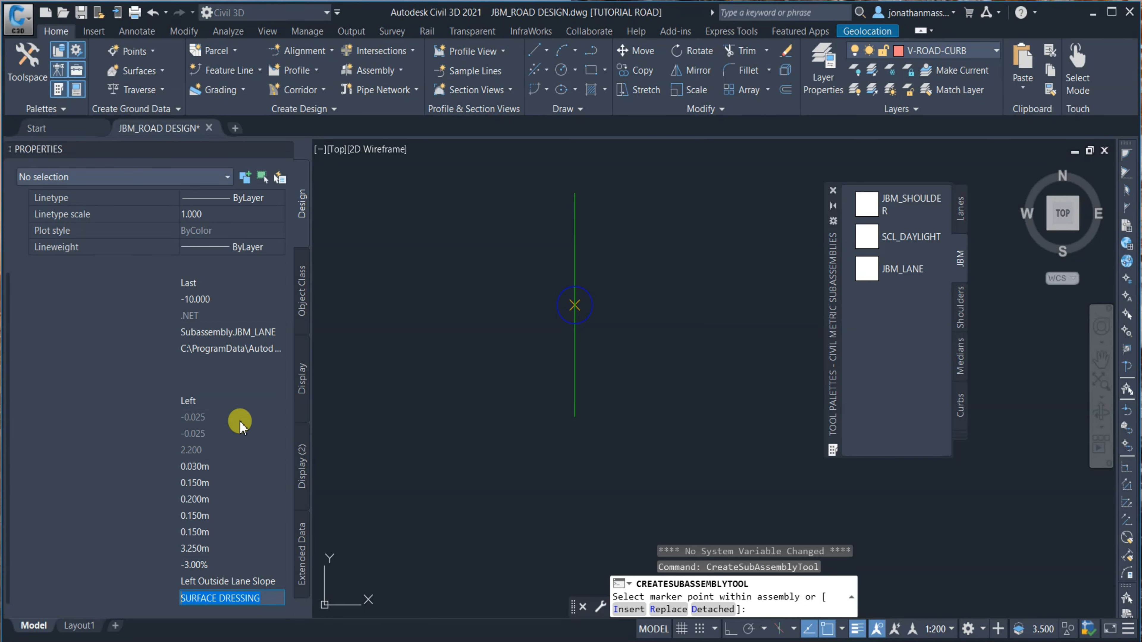
Attach the left JBM_LANE subassembly to the assembly's baseline marker point
scroll(594, 292, "up", 4)
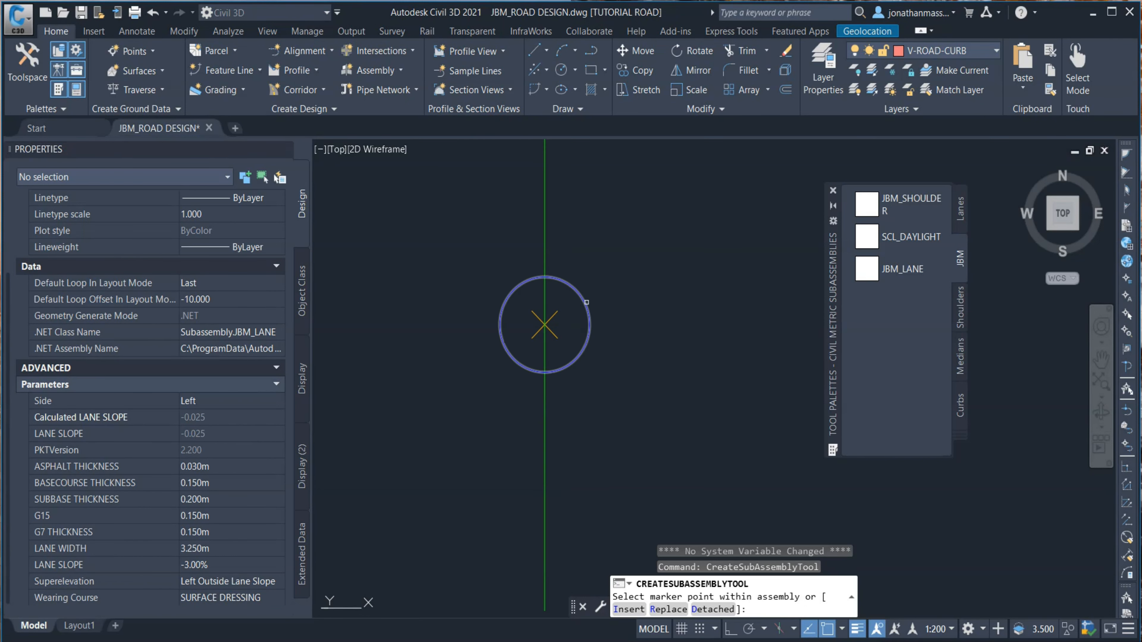
left_click(583, 298)
scroll(449, 418, "down", 6)
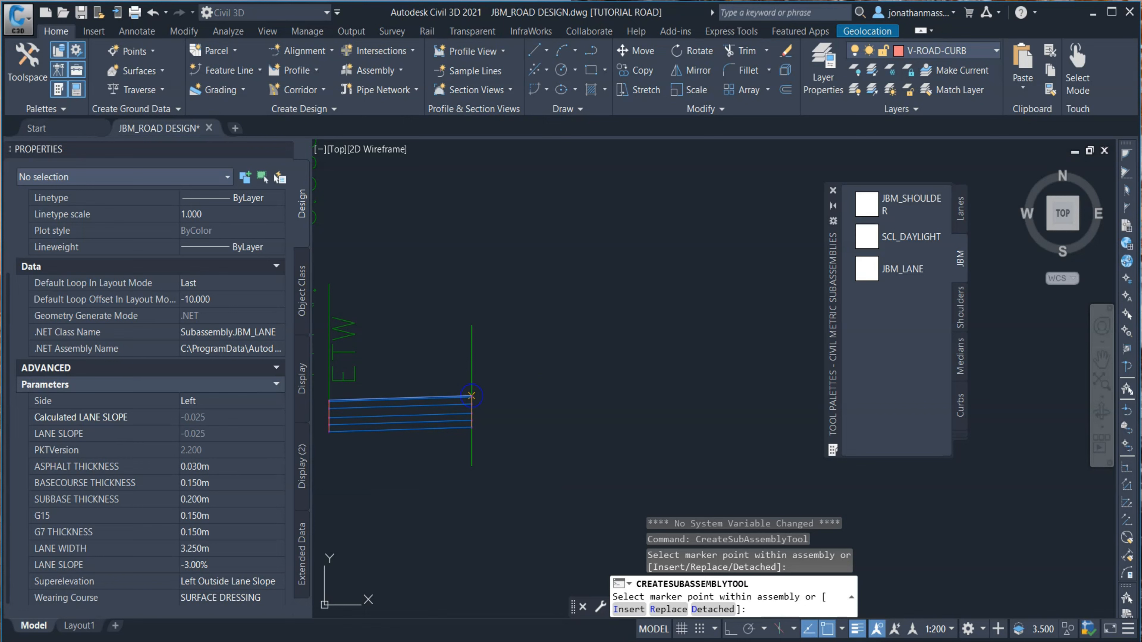
scroll(357, 386, "up", 5)
scroll(404, 396, "down", 4)
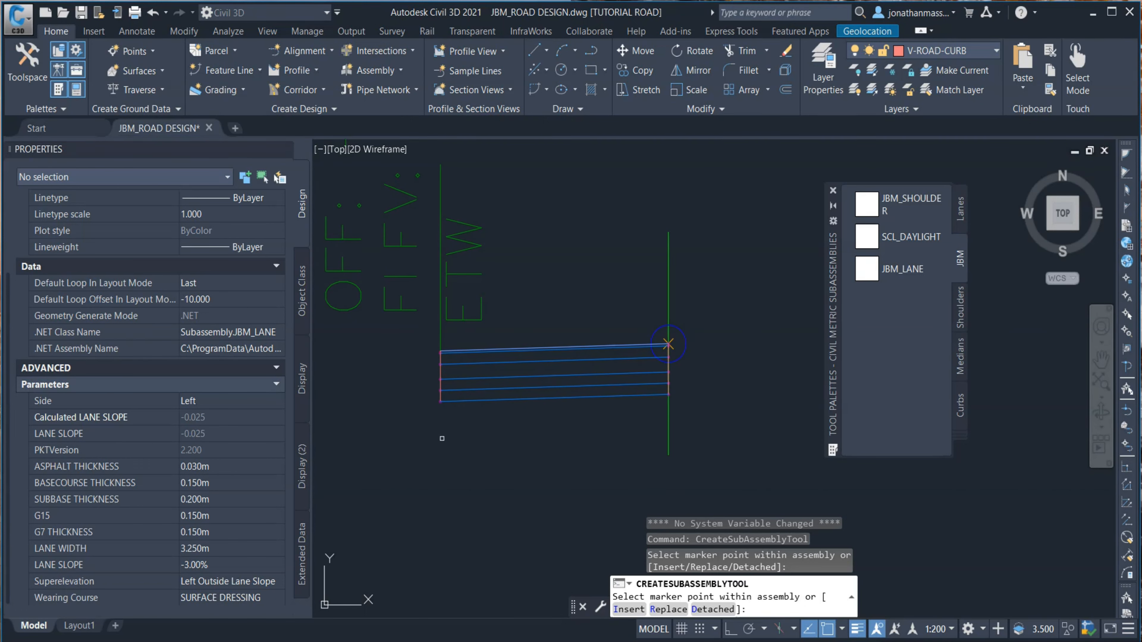
scroll(471, 388, "up", 2)
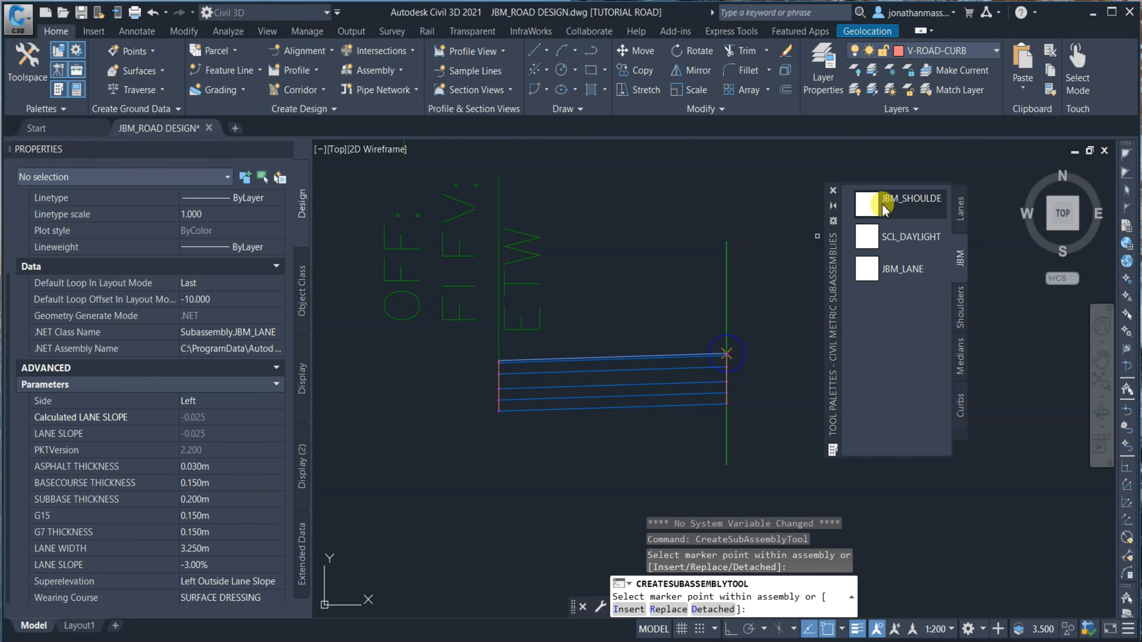
Start adding the left-side JBM_SHOULDER subassembly and set its asphalt thickness to 0.03 m
left_click(902, 210)
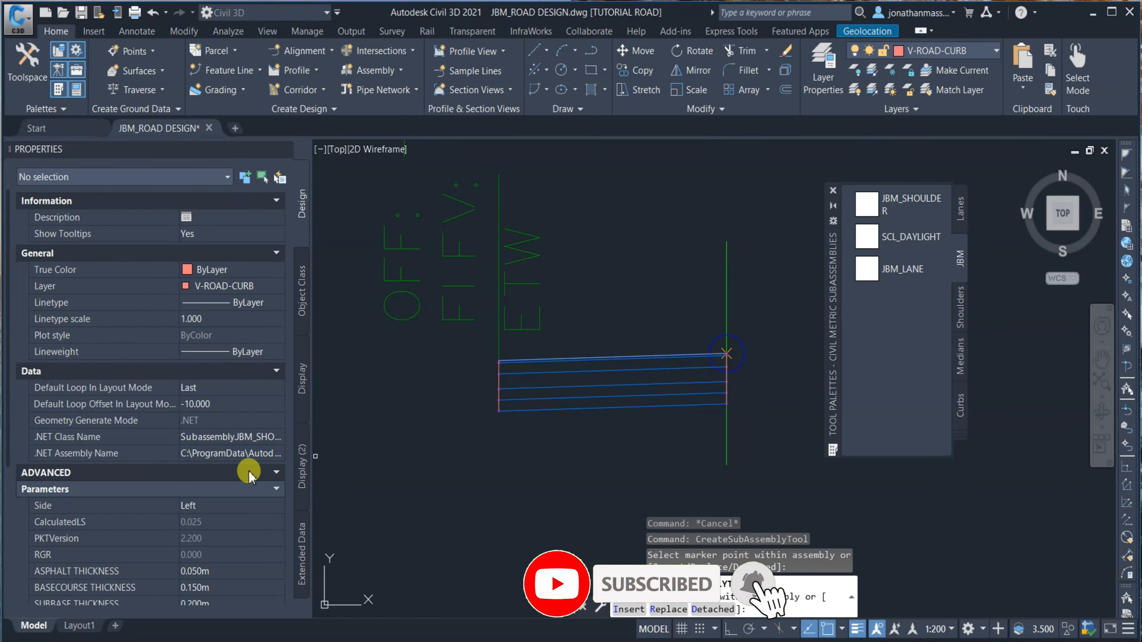
scroll(210, 391, "down", 4)
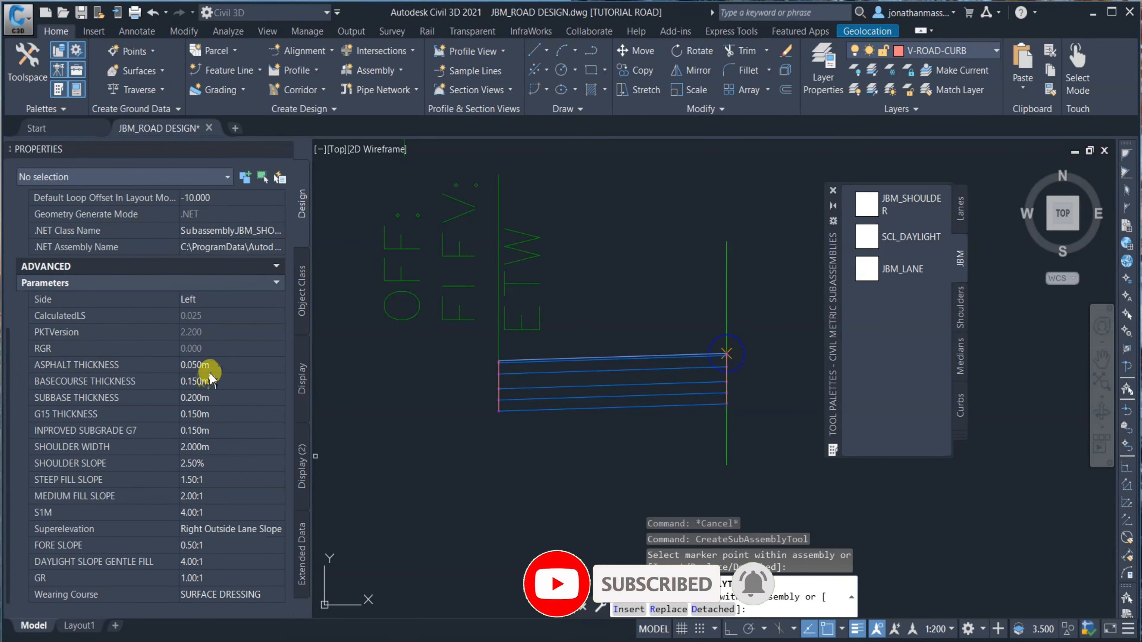
left_click(223, 363)
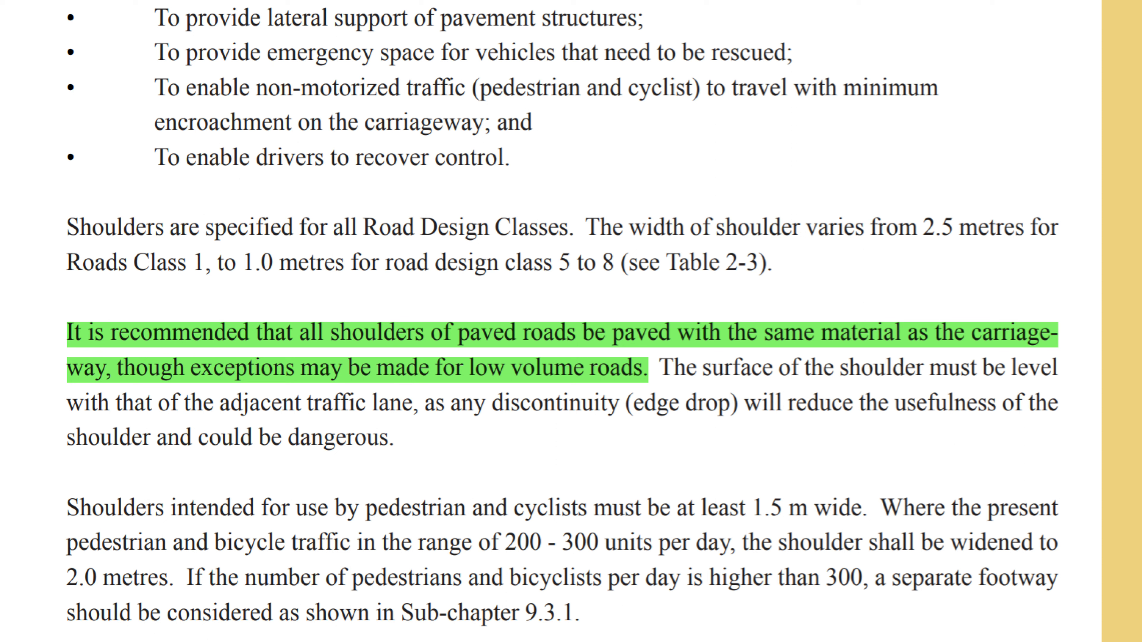
mouse_move(185, 356)
left_mouse_down()
mouse_move(584, 385)
mouse_move(182, 353)
left_mouse_up()
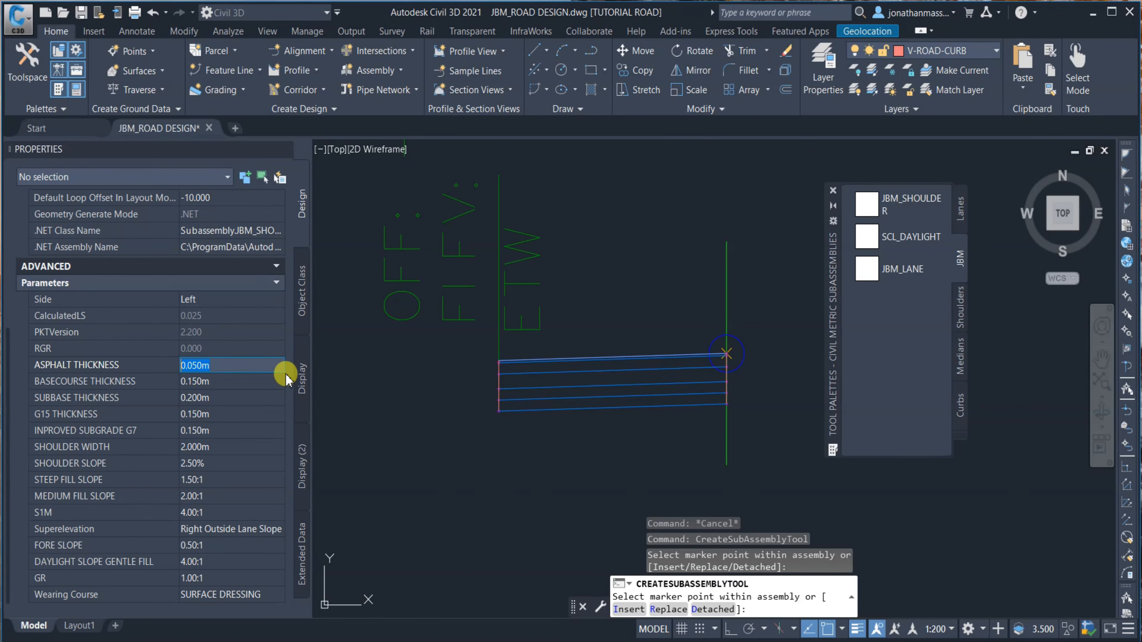
type("0.03")
left_click(243, 381)
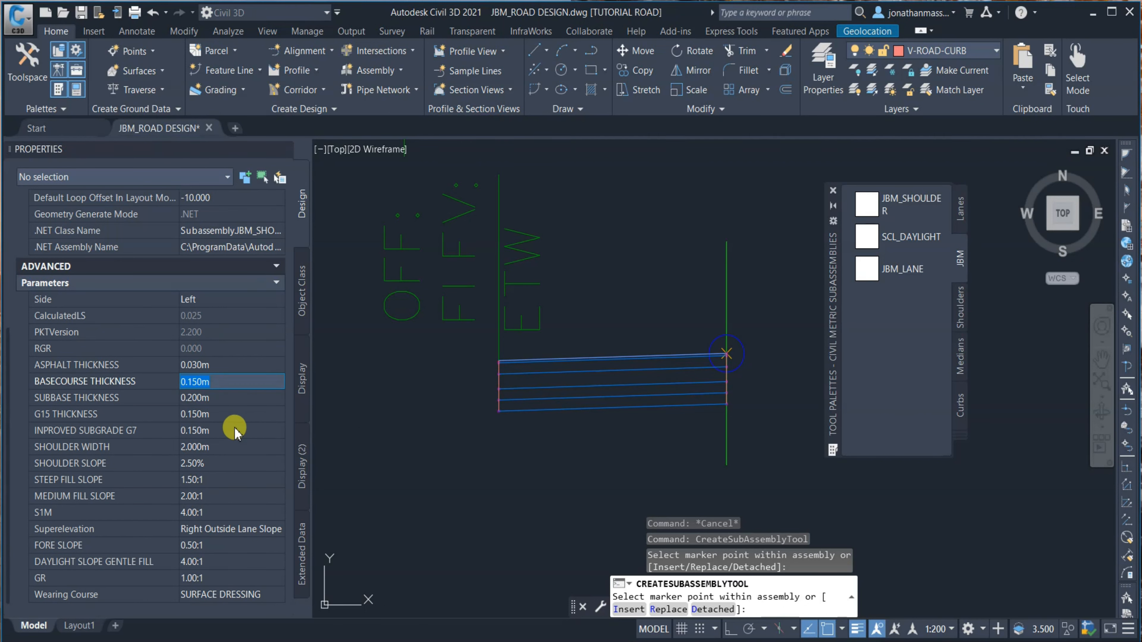
Set the left JBM_SHOULDER subassembly's shoulder width to 1 m and its shoulder slope to -3%
left_click(210, 447)
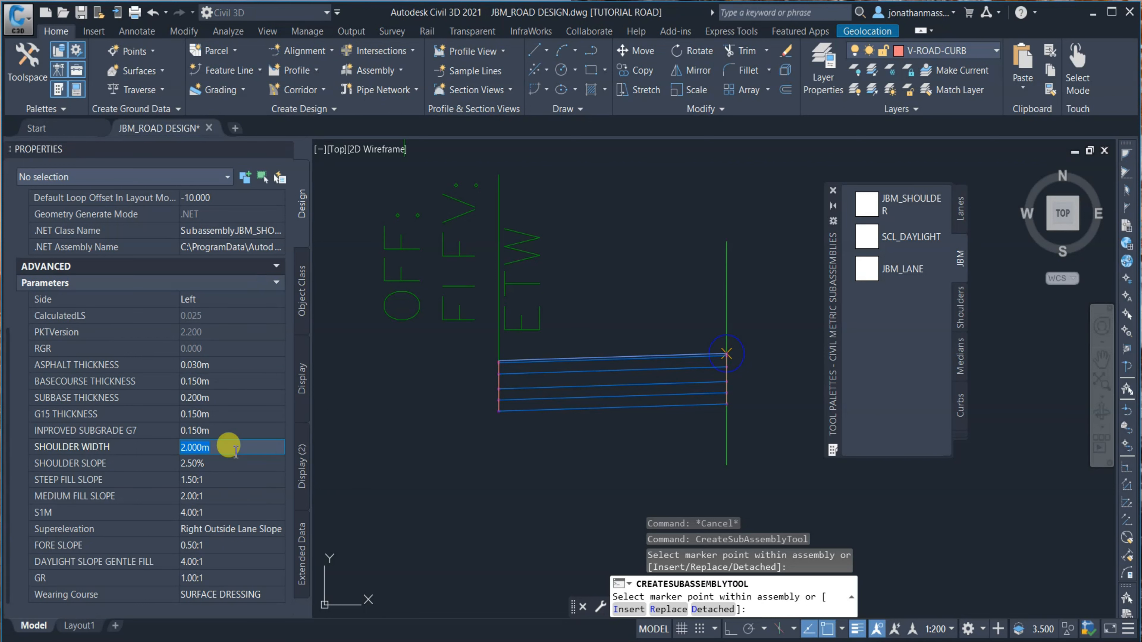
type("1")
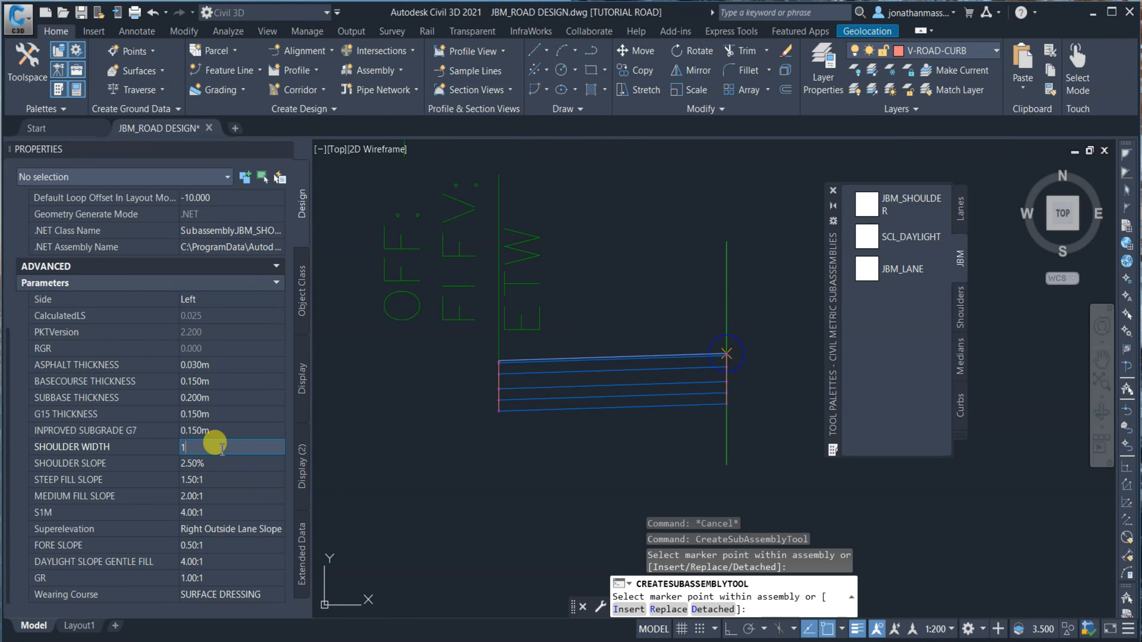
left_click(220, 464)
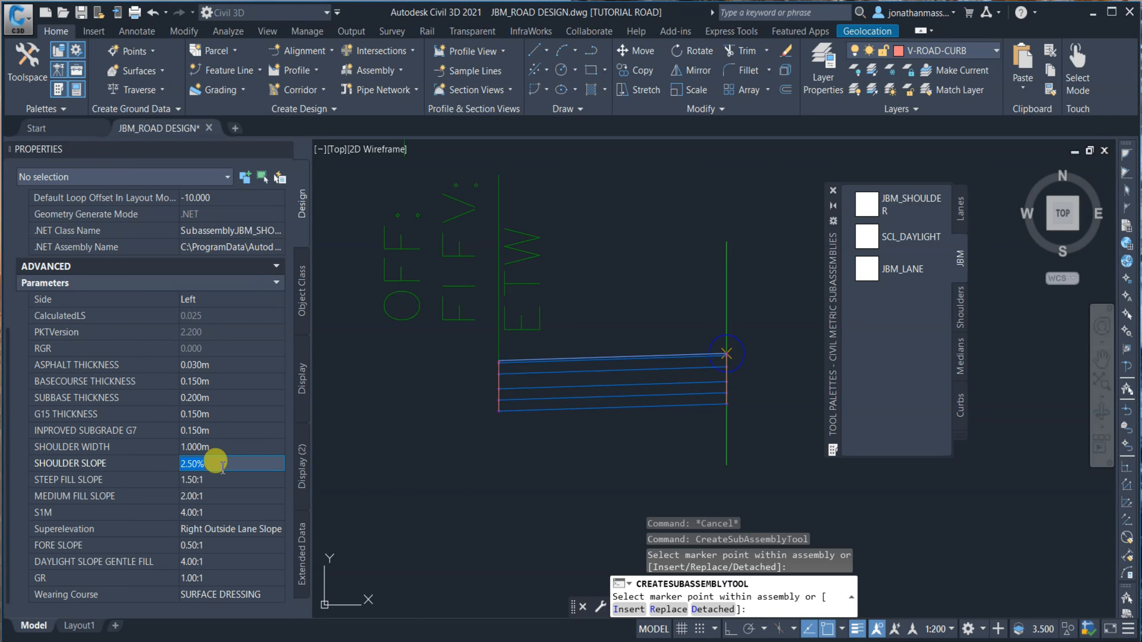
type("-3")
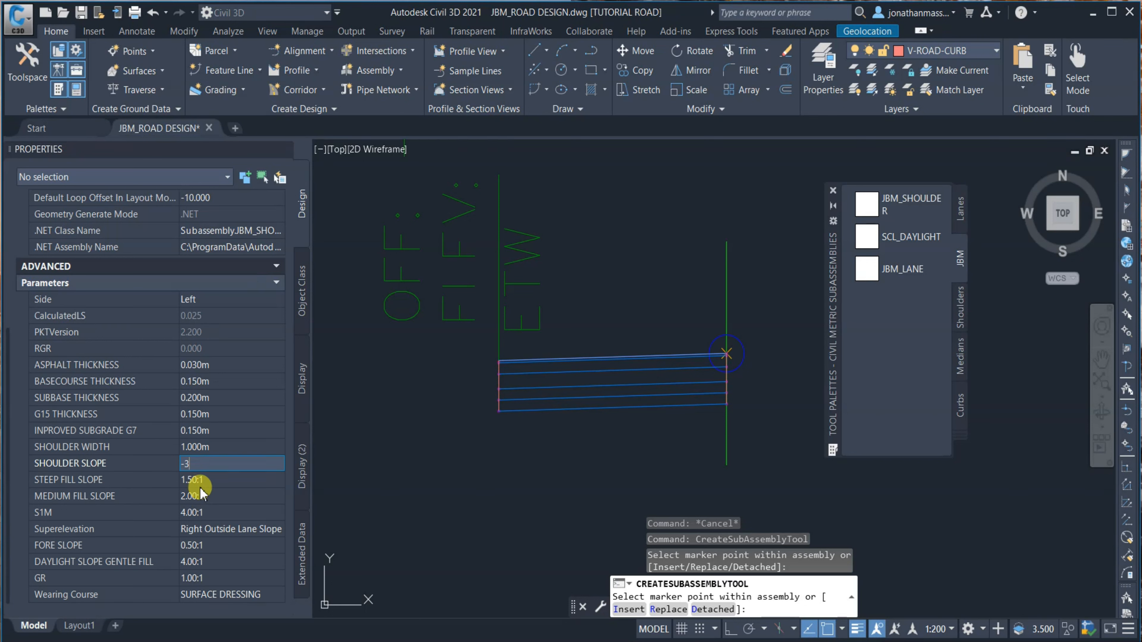
left_click(252, 495)
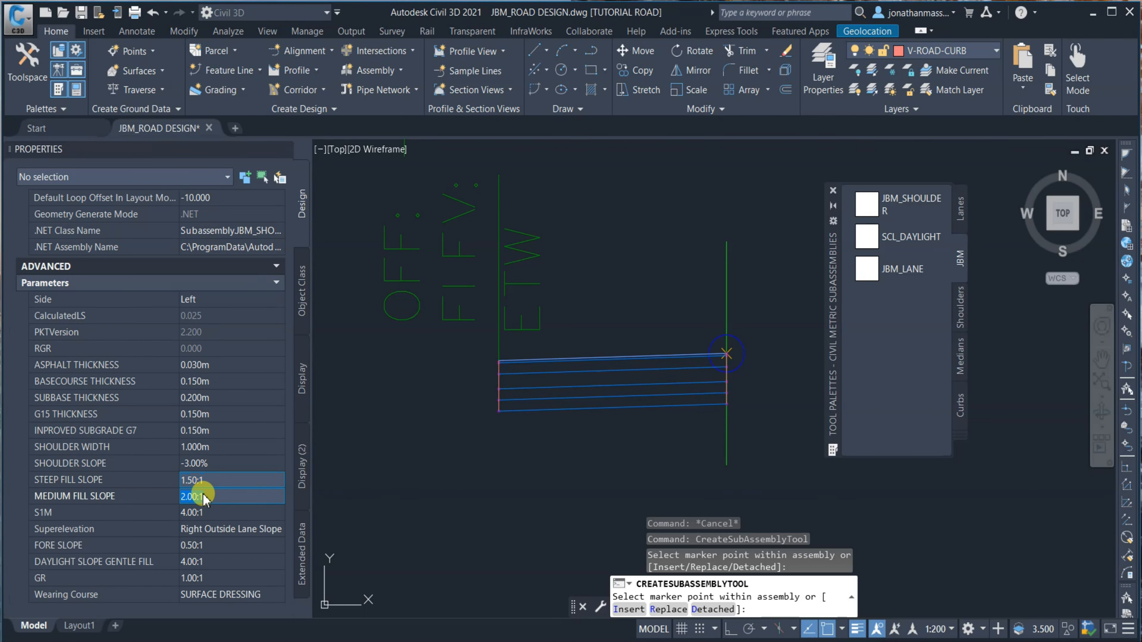
Set the left JBM_SHOULDER subassembly's fore slope to 0.4:1
left_click(208, 511)
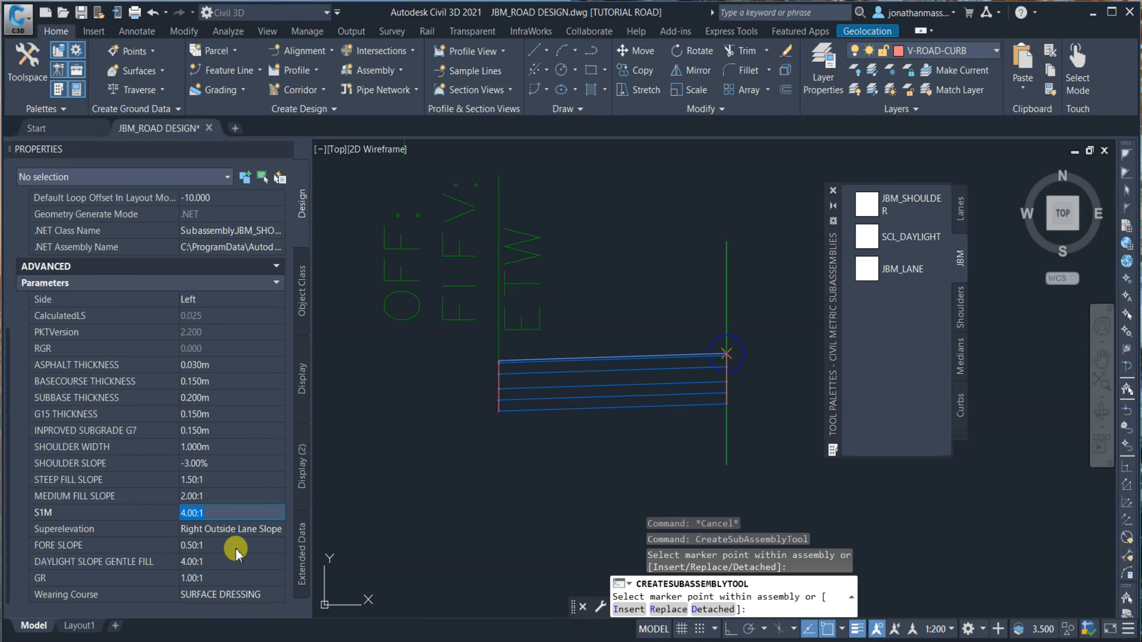
left_click(207, 546)
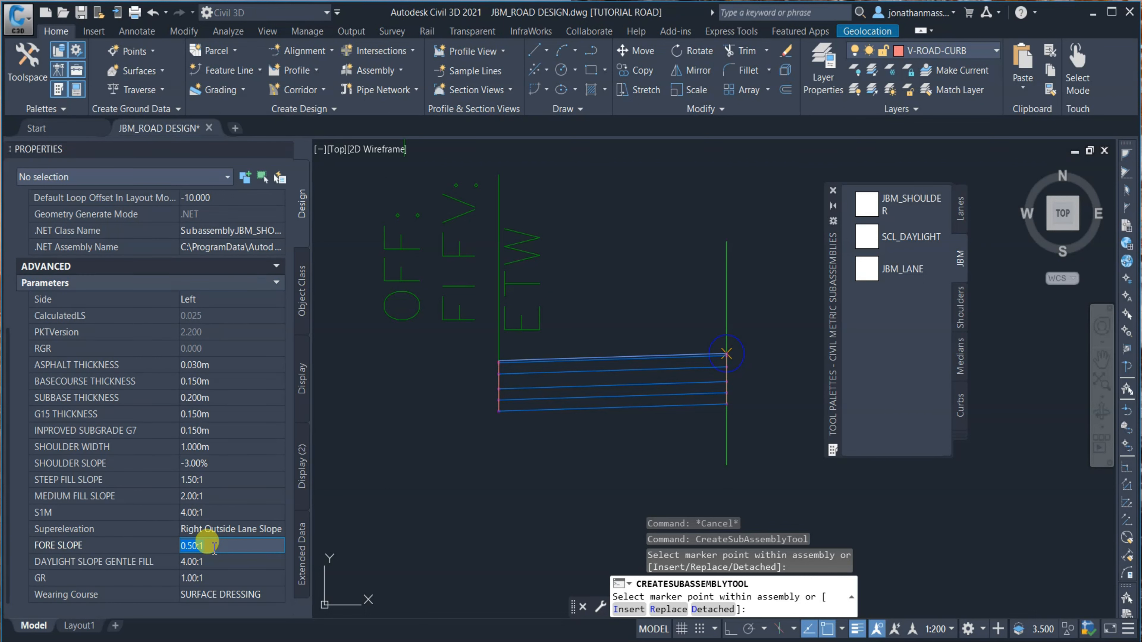
type("0.4")
key("Return")
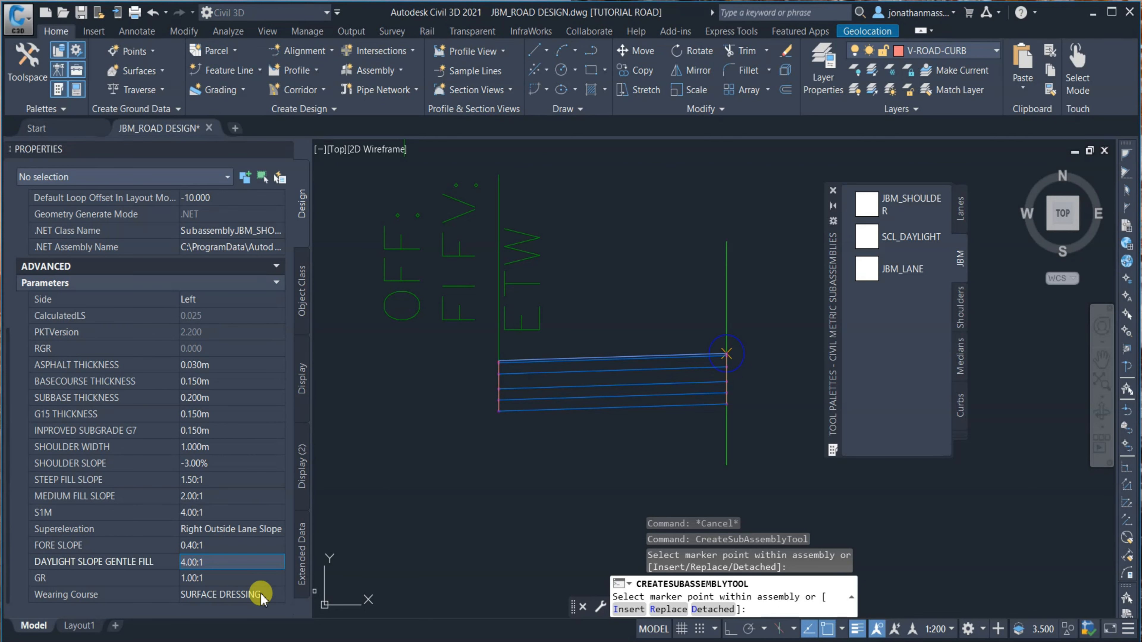
Attach the left JBM_SHOULDER subassembly to the top marker point at the lane's outer edge
scroll(494, 370, "up", 2)
scroll(494, 369, "up", 3)
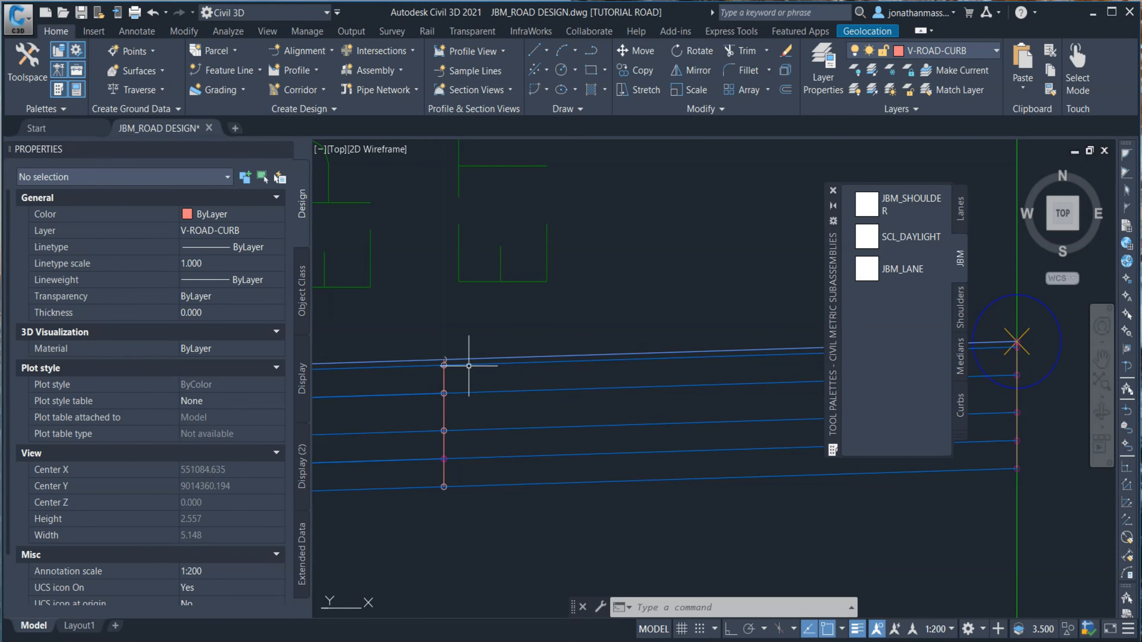
scroll(469, 365, "down", 3)
middle_click_drag(397, 420, 572, 327)
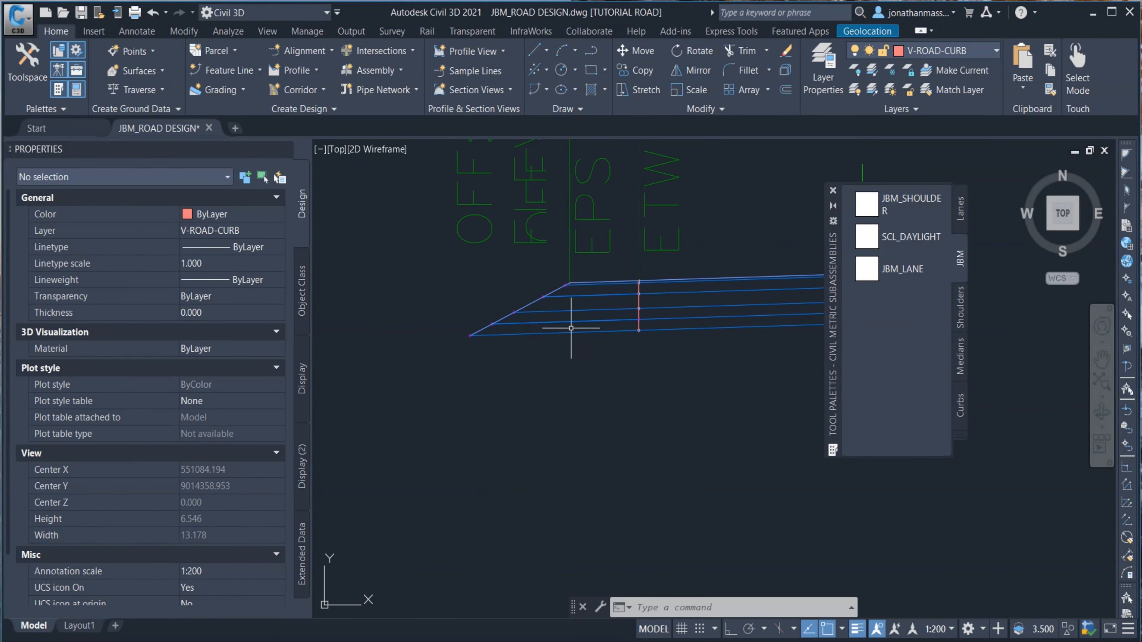
scroll(512, 322, "down", 3)
scroll(580, 315, "up", 3)
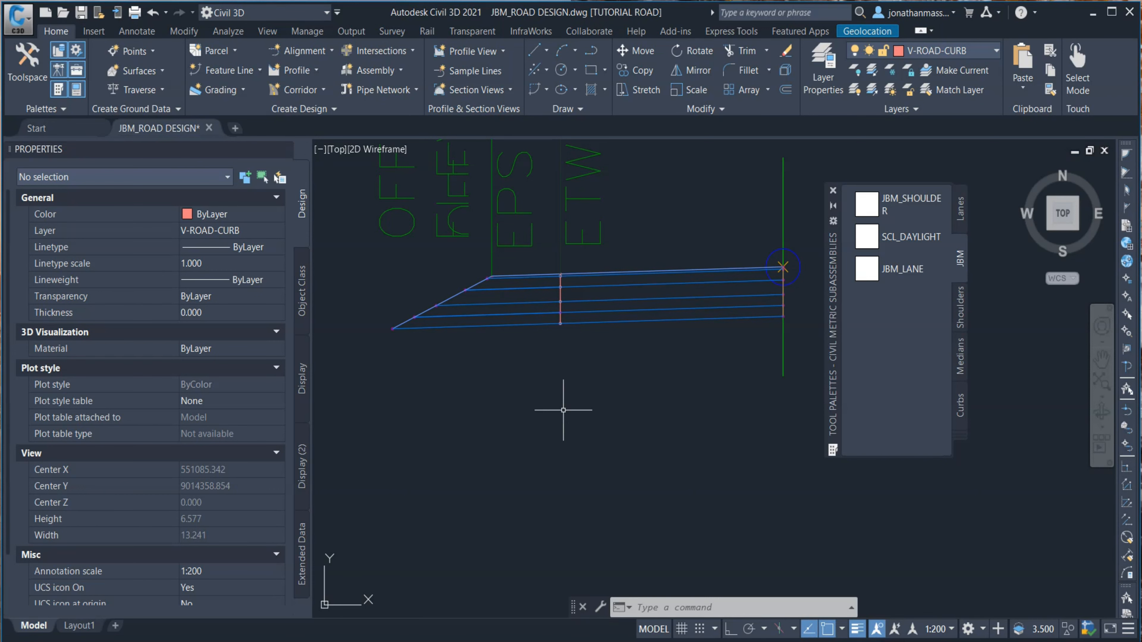
middle_click_drag(563, 410, 563, 416)
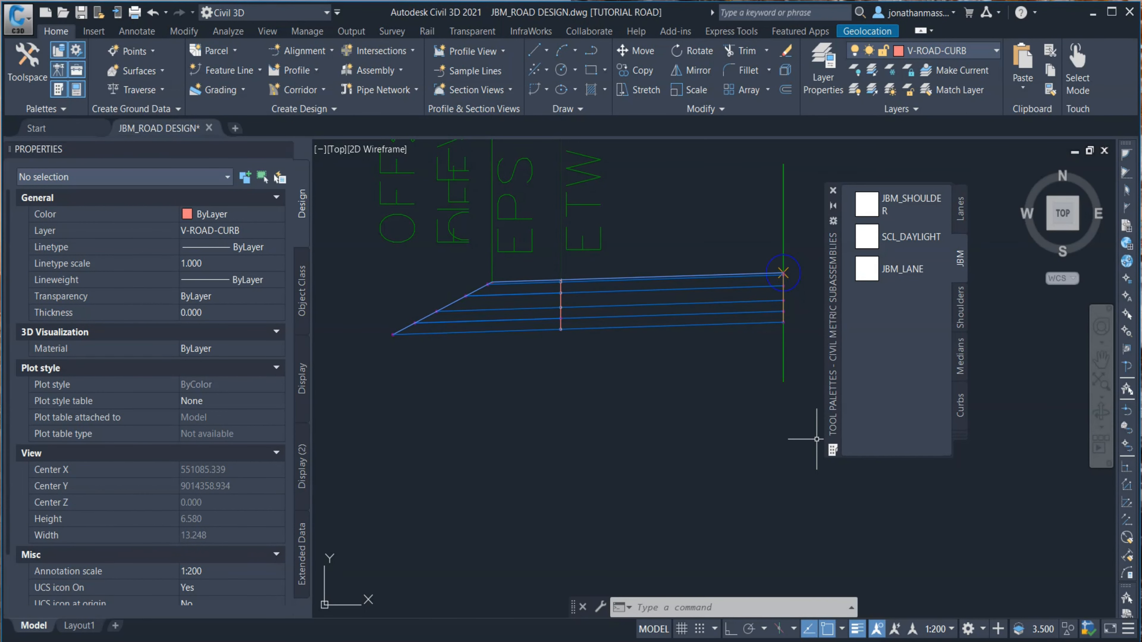
Start a left DaylightStandard subassembly with flat, medium and steep cut and fill slopes of 4:1, 2:1 and 1.5:1 and a 0.6 m ditch
left_click(963, 437)
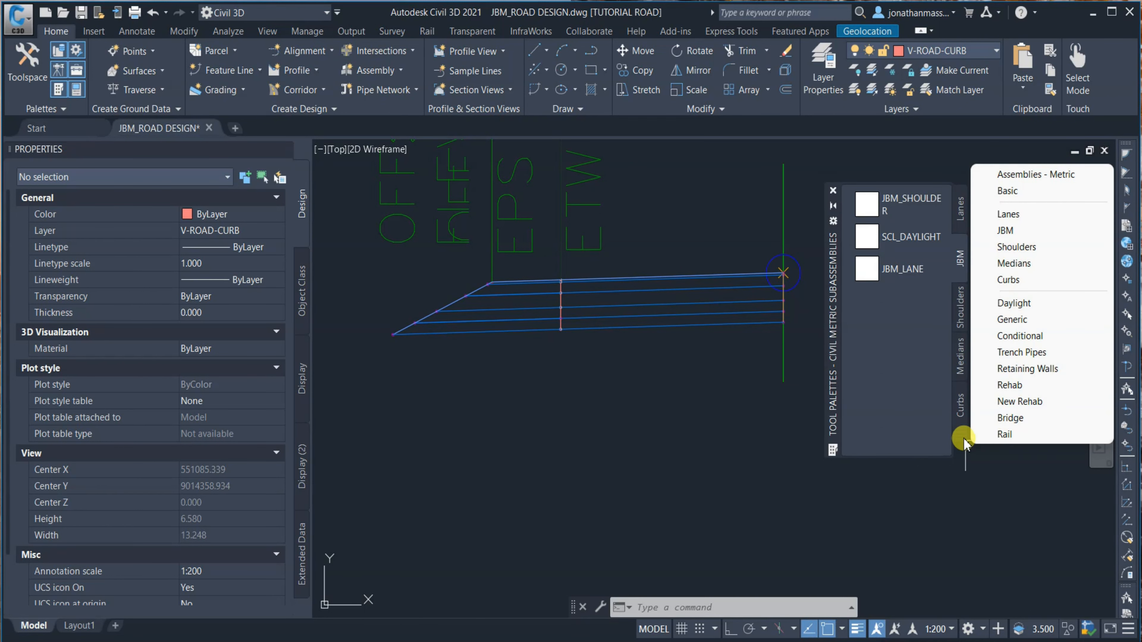
left_click(1005, 302)
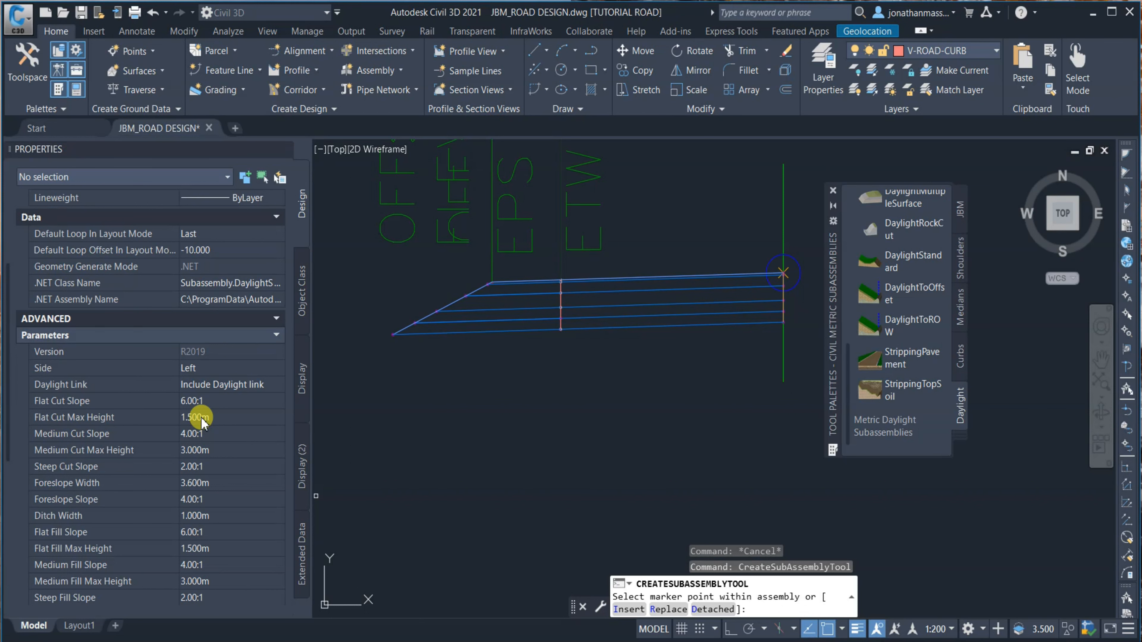
scroll(196, 450, "down", 2)
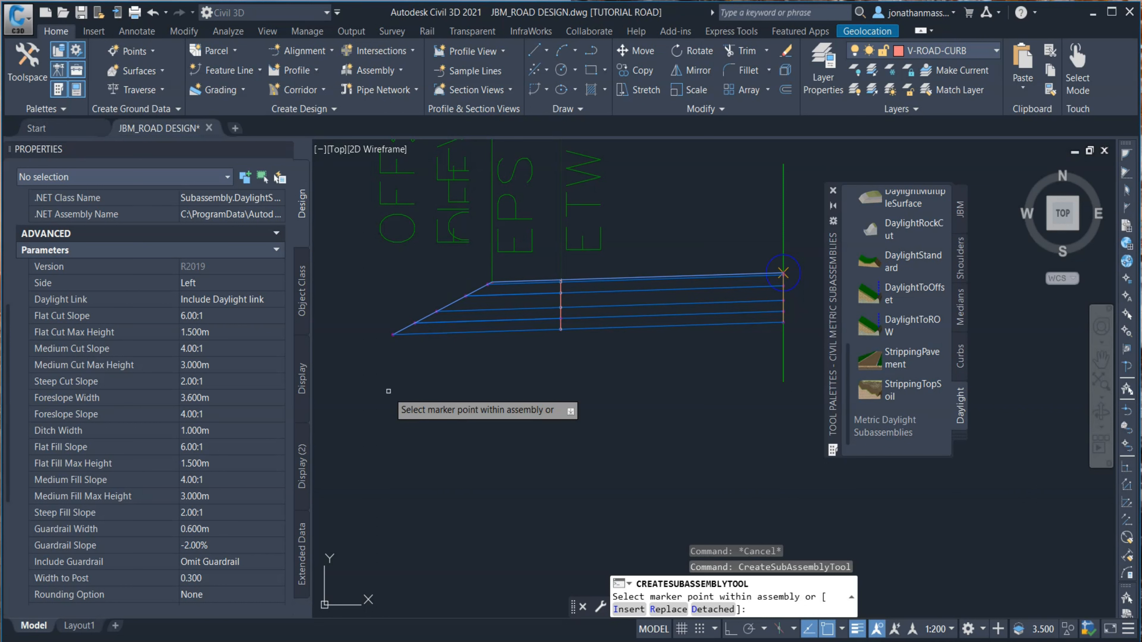
scroll(203, 366, "down", 3)
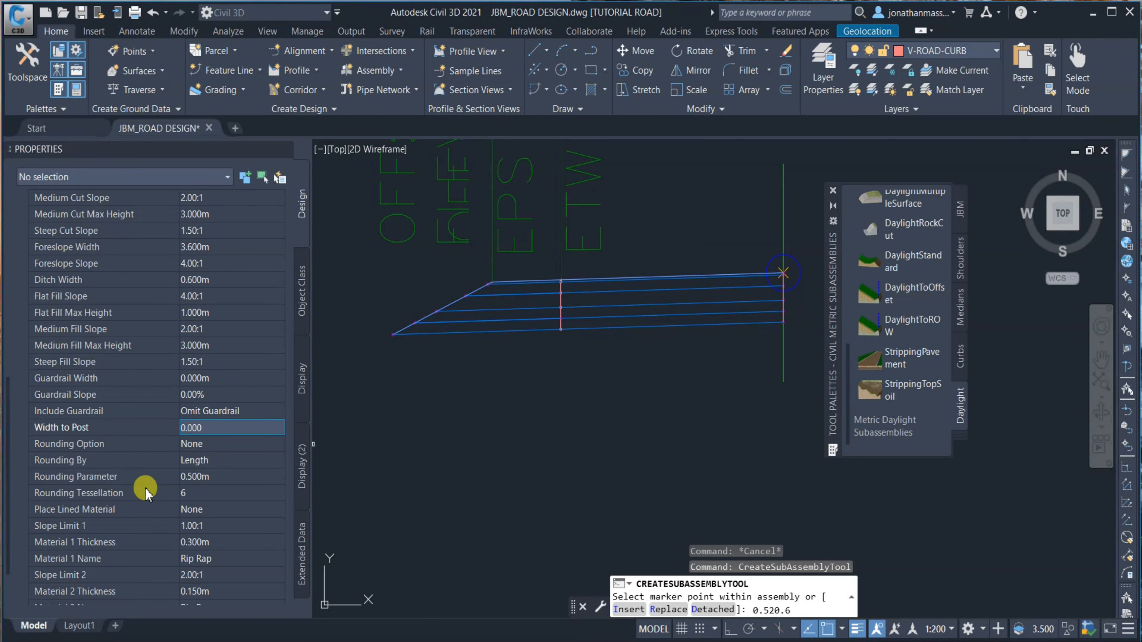
Attach the left DaylightStandard subassembly to the lowest outer point of the left shoulder
scroll(229, 463, "up", 5)
scroll(230, 465, "up", 3)
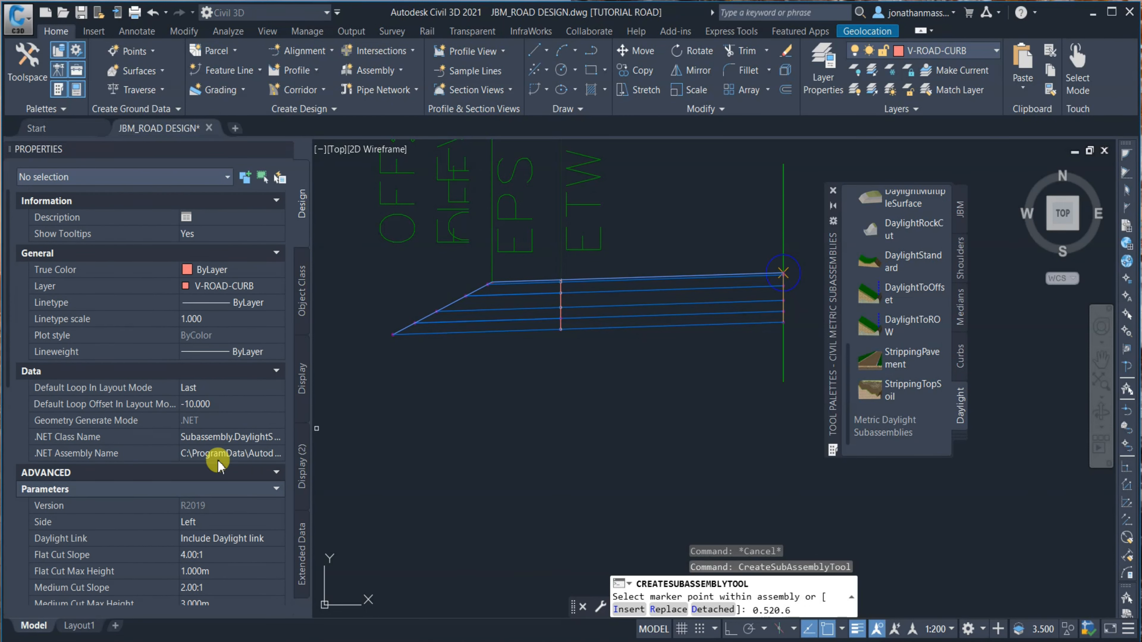
scroll(342, 457, "up", 2)
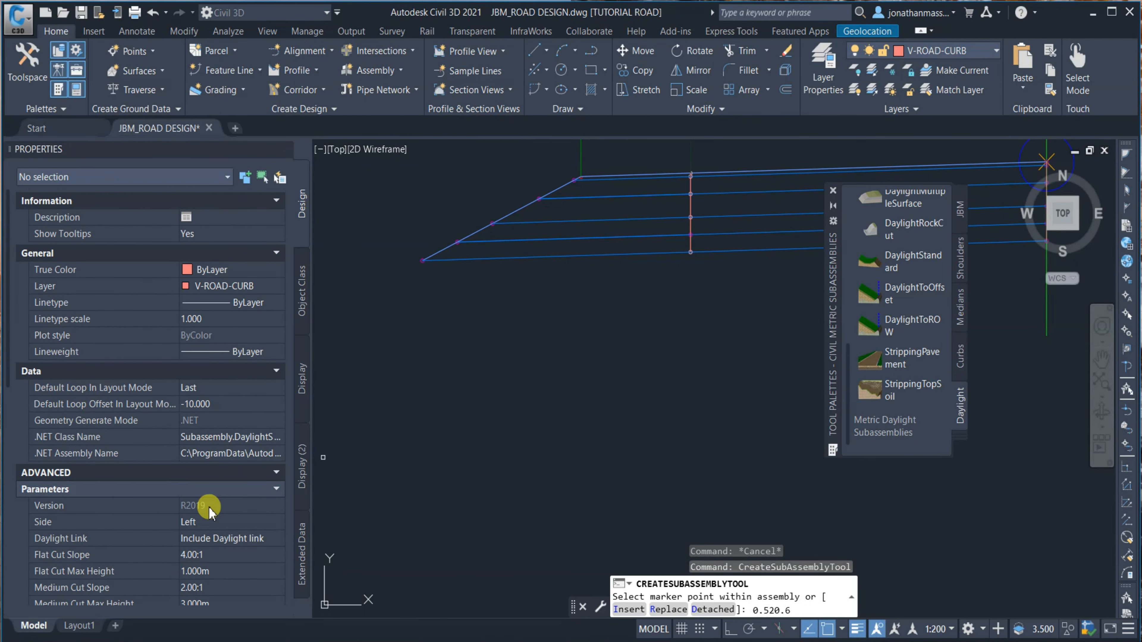
scroll(220, 499, "down", 3)
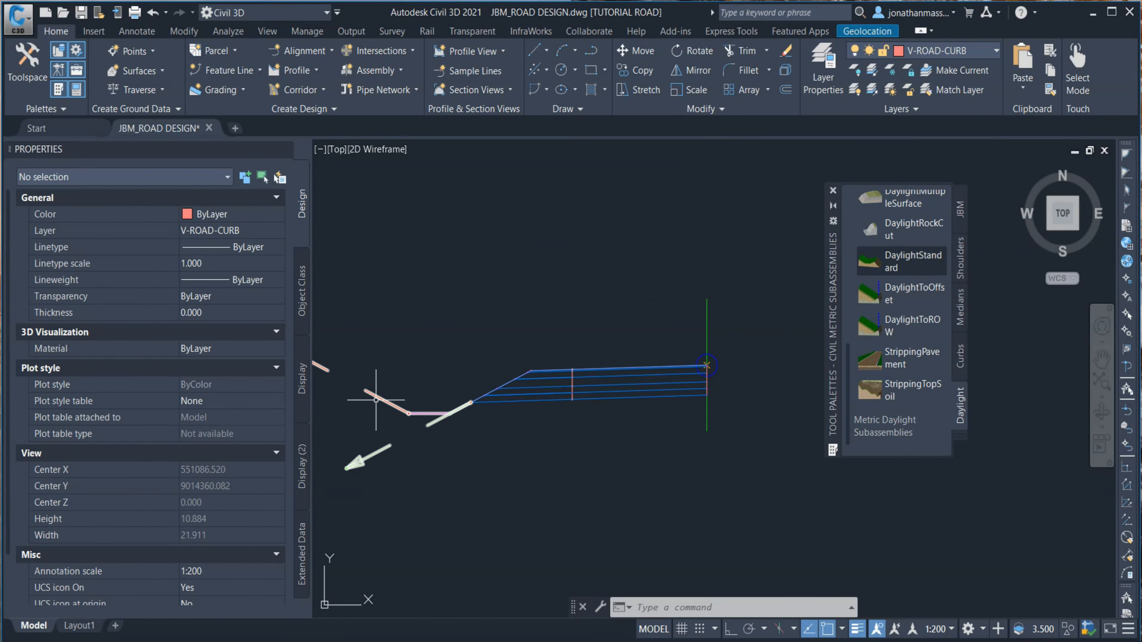
scroll(551, 312, "down", 2)
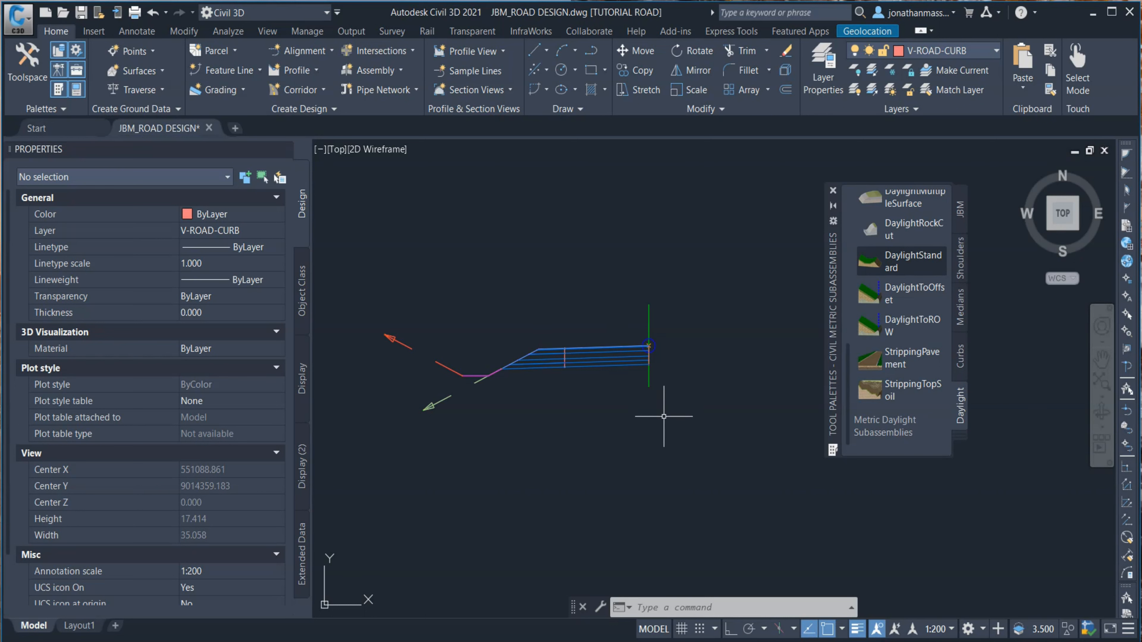
Mirror the left lane, shoulder and daylight subassemblies to the right side at the assembly's baseline marker point
left_click(593, 289)
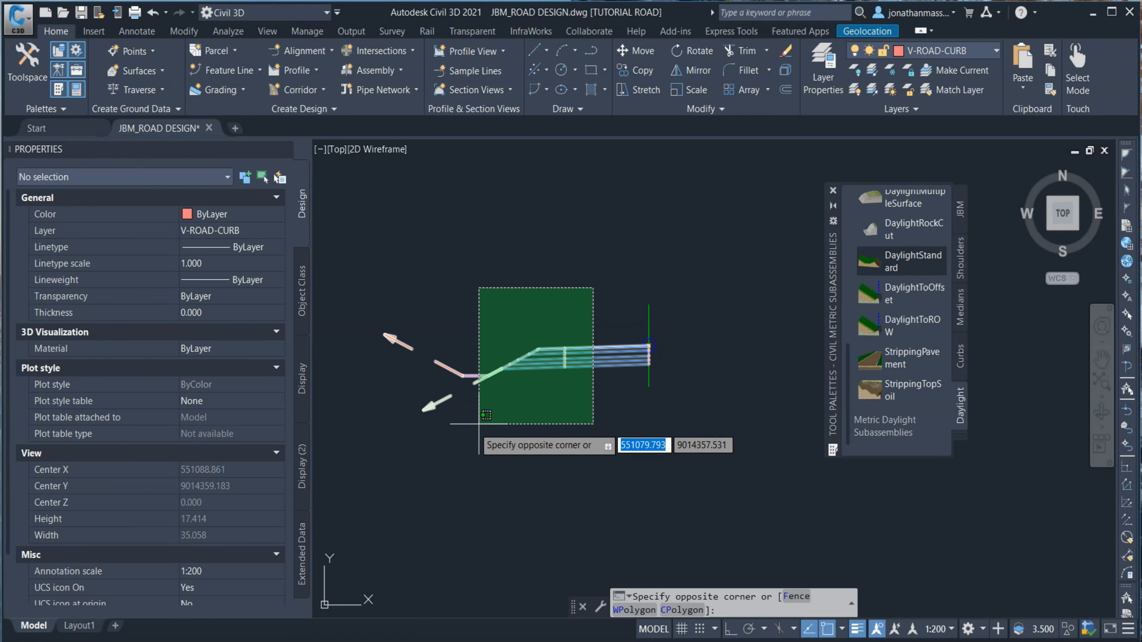
left_click(432, 447)
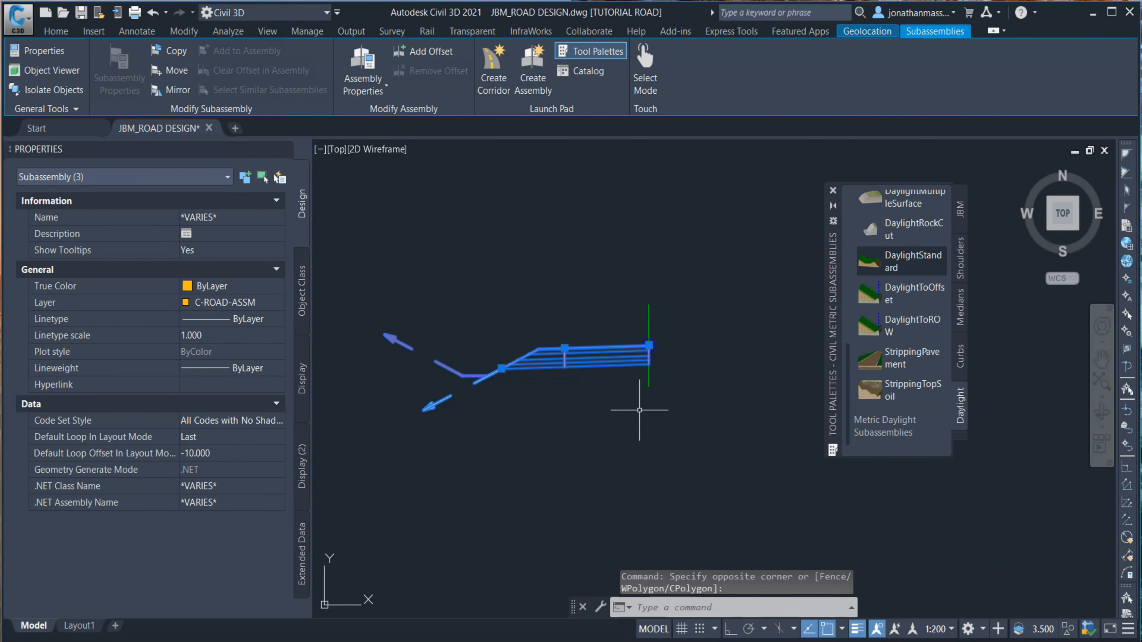
scroll(580, 288, "up", 2)
left_click(176, 91)
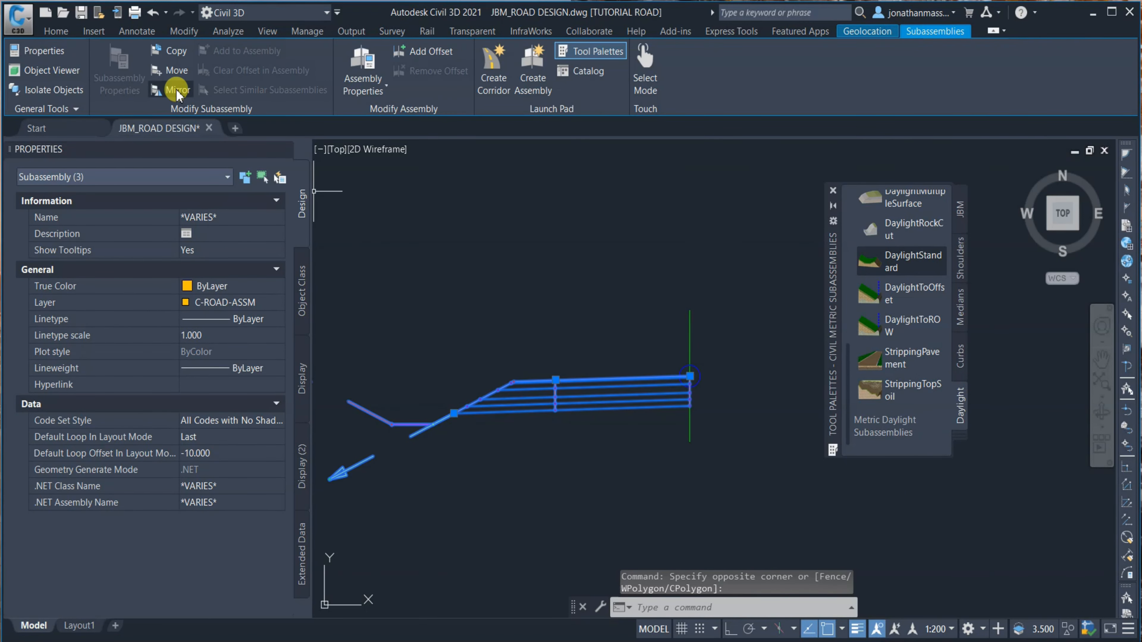
mouse_move(683, 380)
middle_mouse_down()
mouse_move(682, 324)
mouse_move(589, 308)
middle_mouse_up()
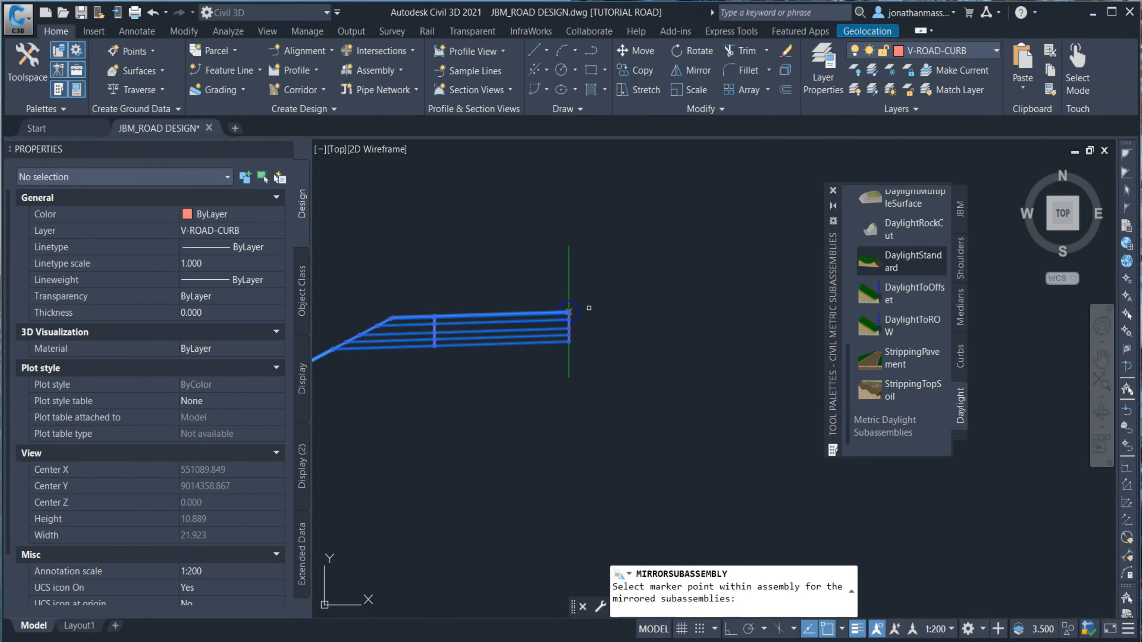
scroll(589, 308, "up", 2)
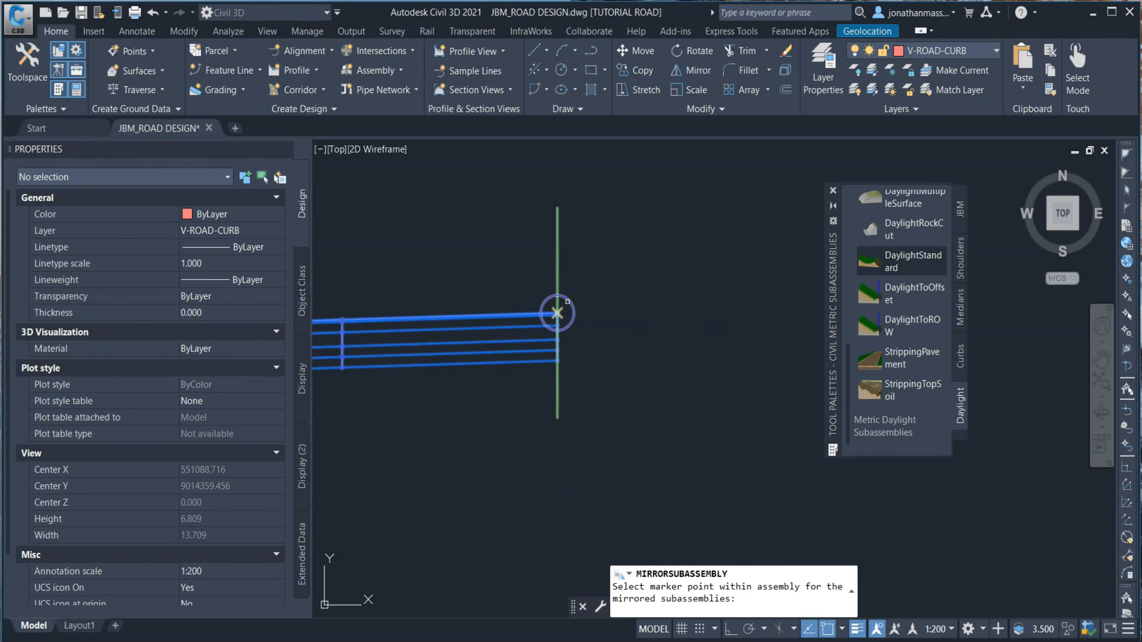
left_click(557, 313)
middle_click_drag(632, 408, 546, 475)
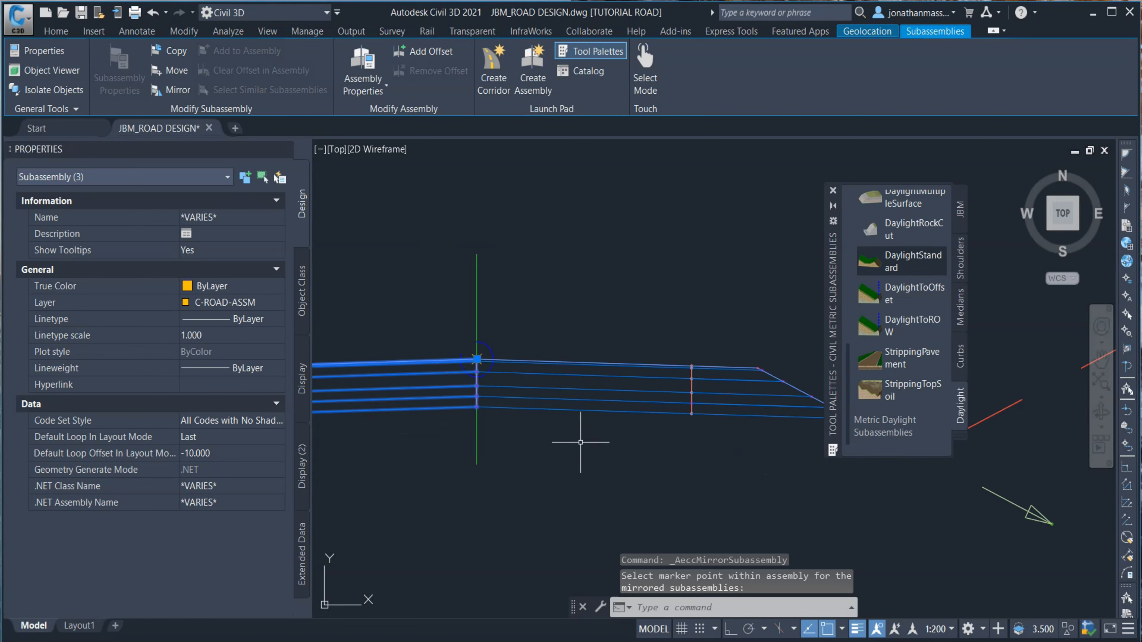
scroll(495, 431, "down", 3)
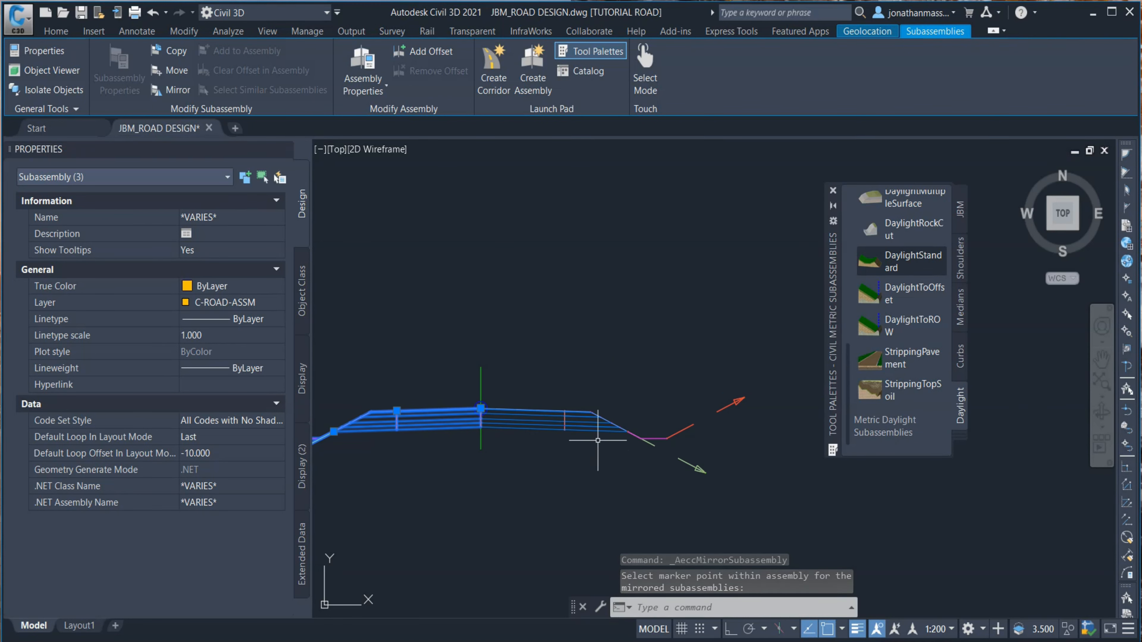
key("Escape")
middle_click_drag(545, 453, 590, 369)
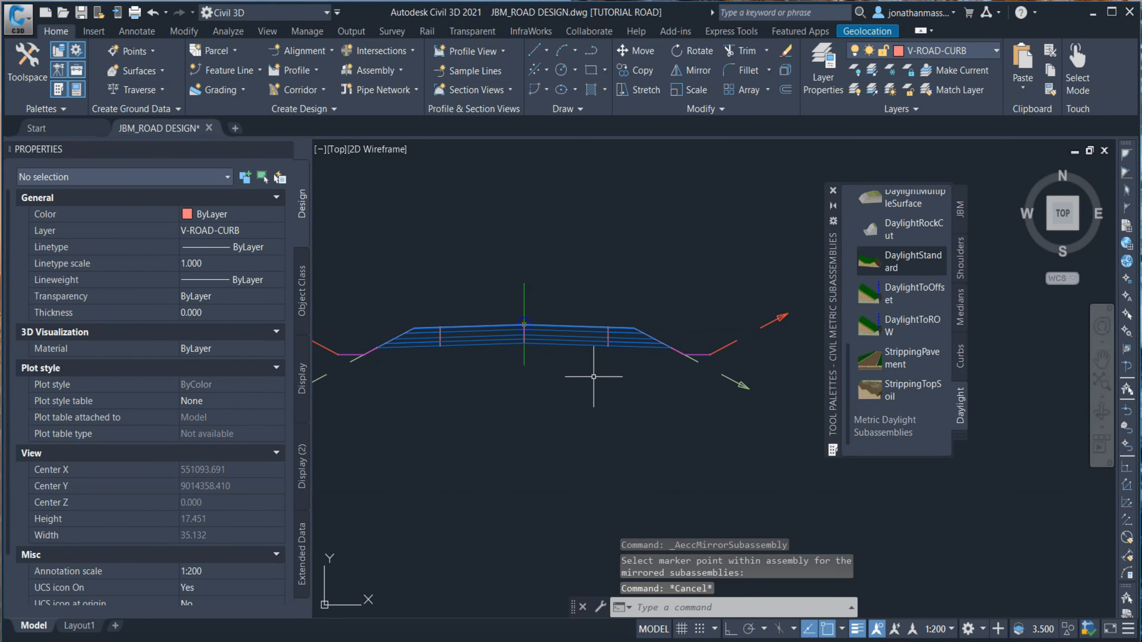
Set the right JBM_LANE's superelevation to Right Outside Lane Slope
scroll(598, 369, "up", 2)
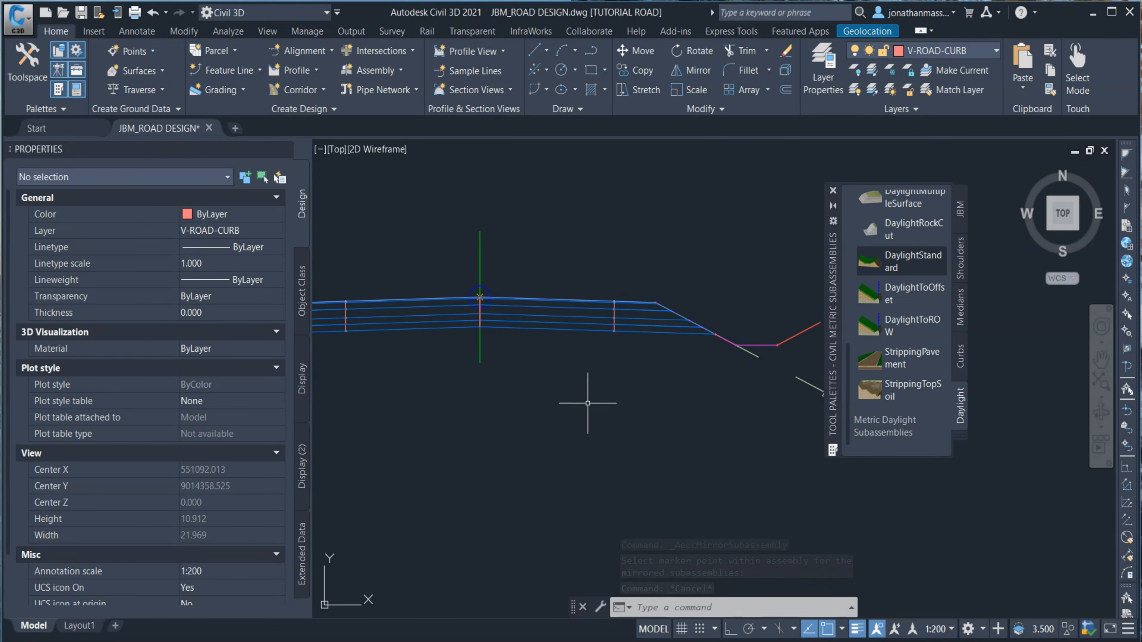
left_click(573, 307)
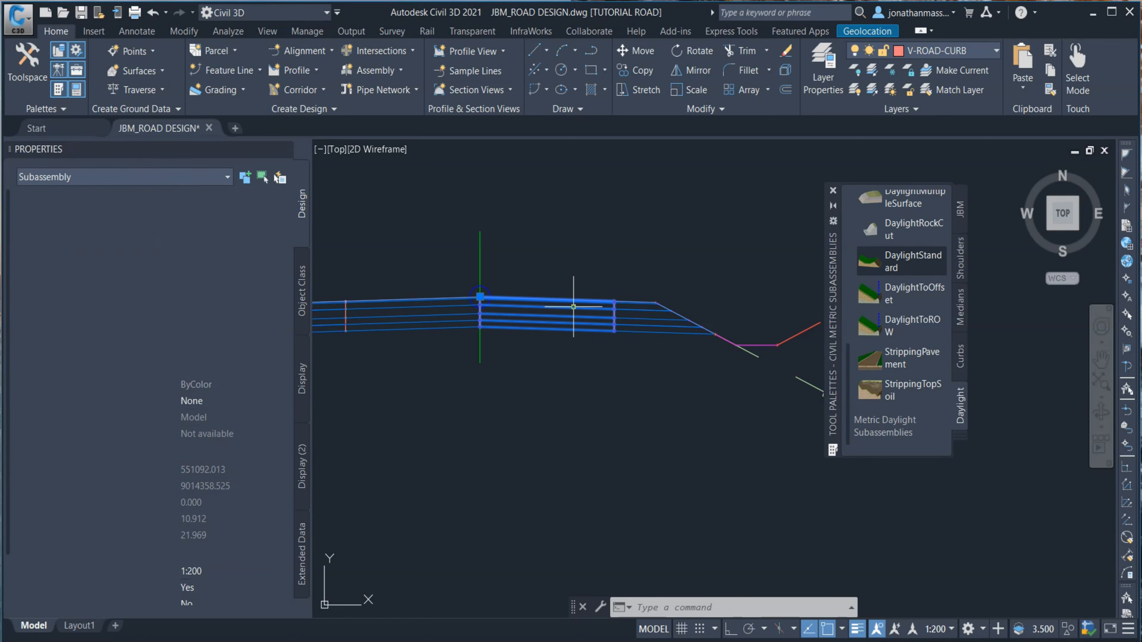
left_click(231, 581)
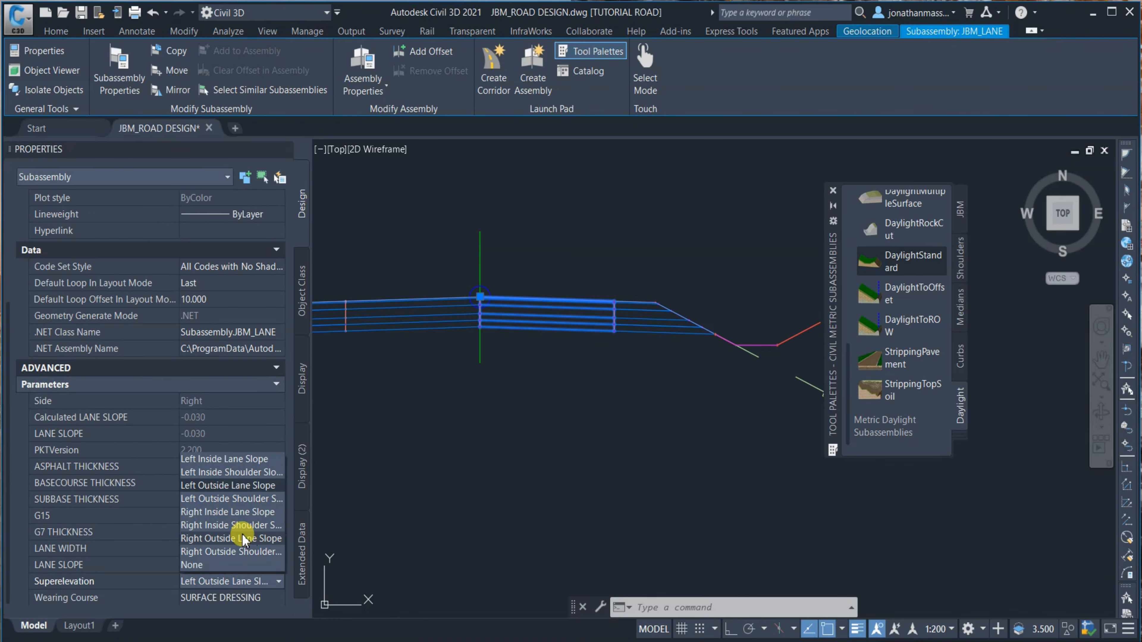
left_click(213, 542)
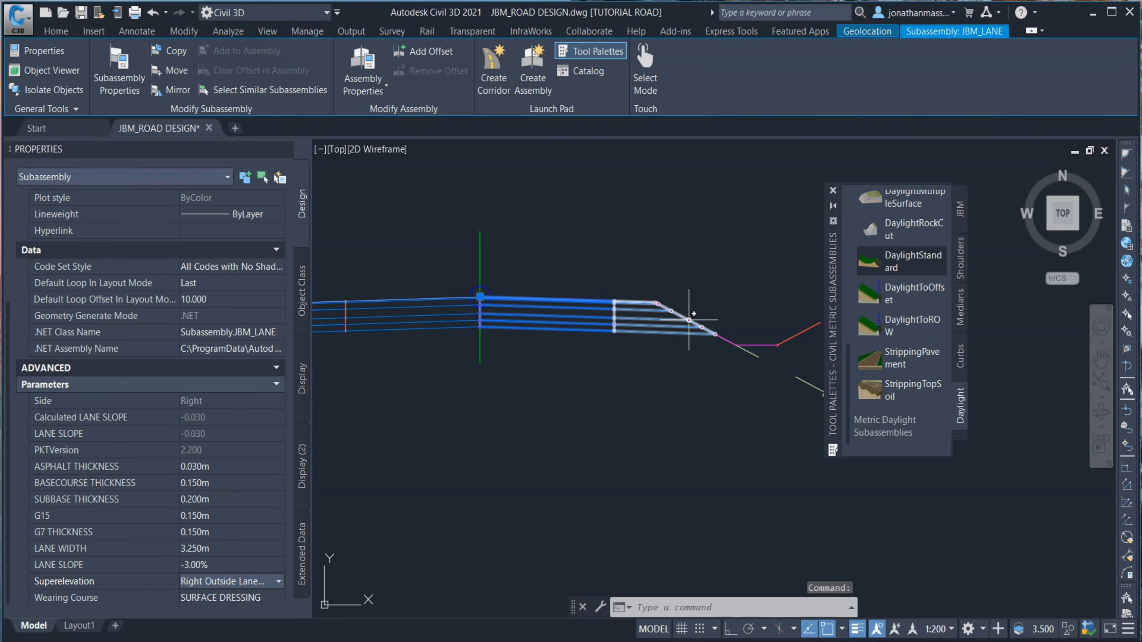
key("Escape")
Set the right JBM_SHOULDER's superelevation to Right Outside Shoulder Slope
left_click(675, 312)
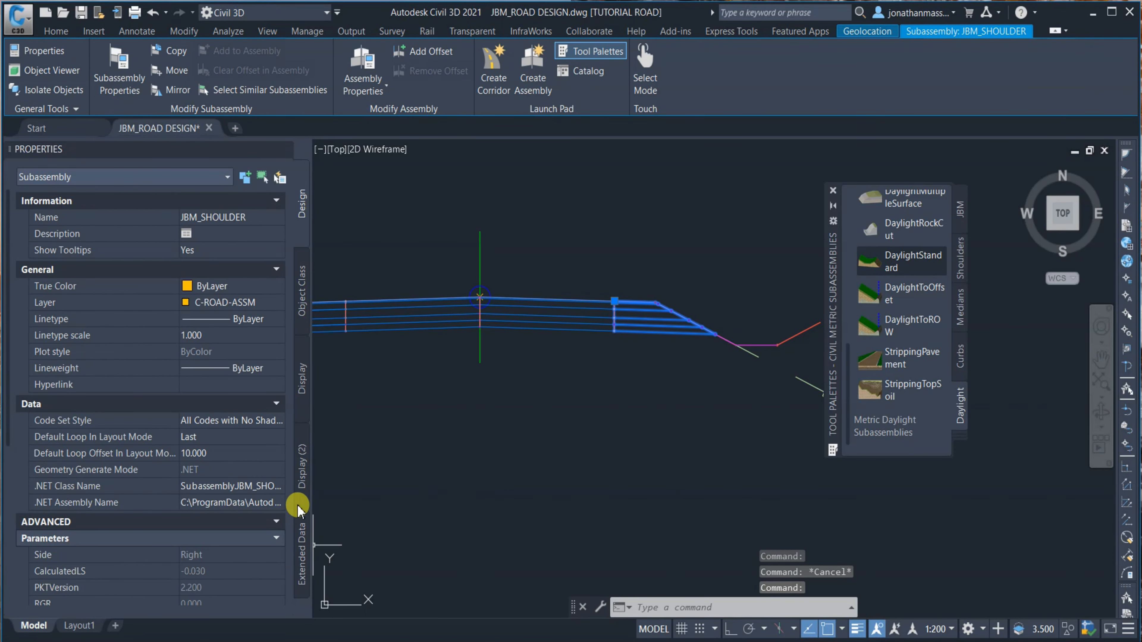
scroll(252, 494, "down", 5)
left_click(243, 529)
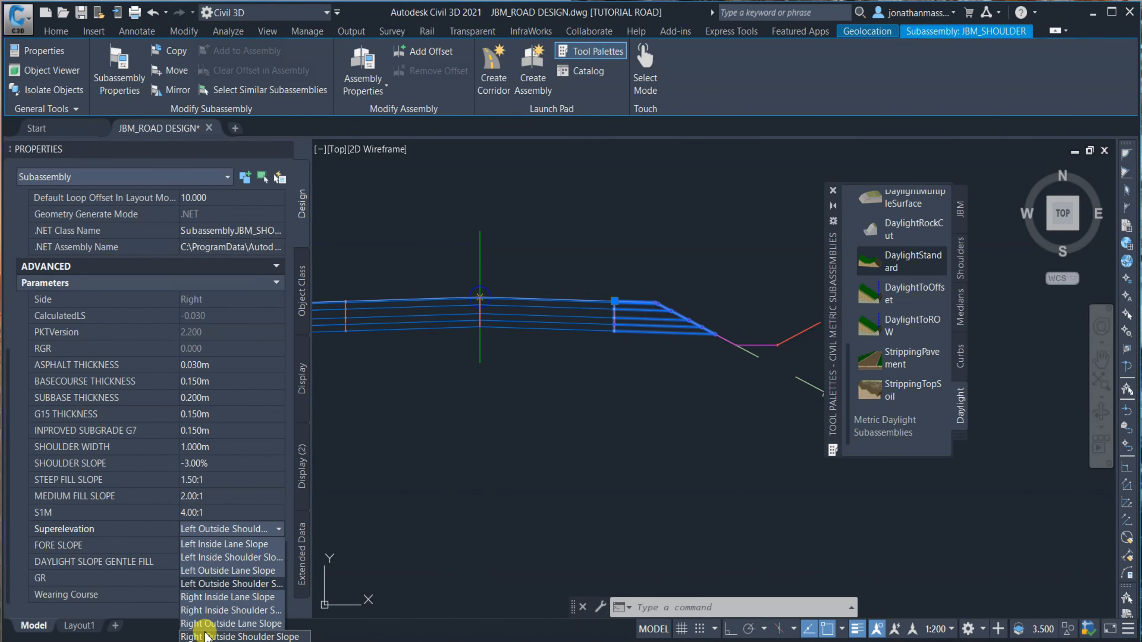
left_click(205, 635)
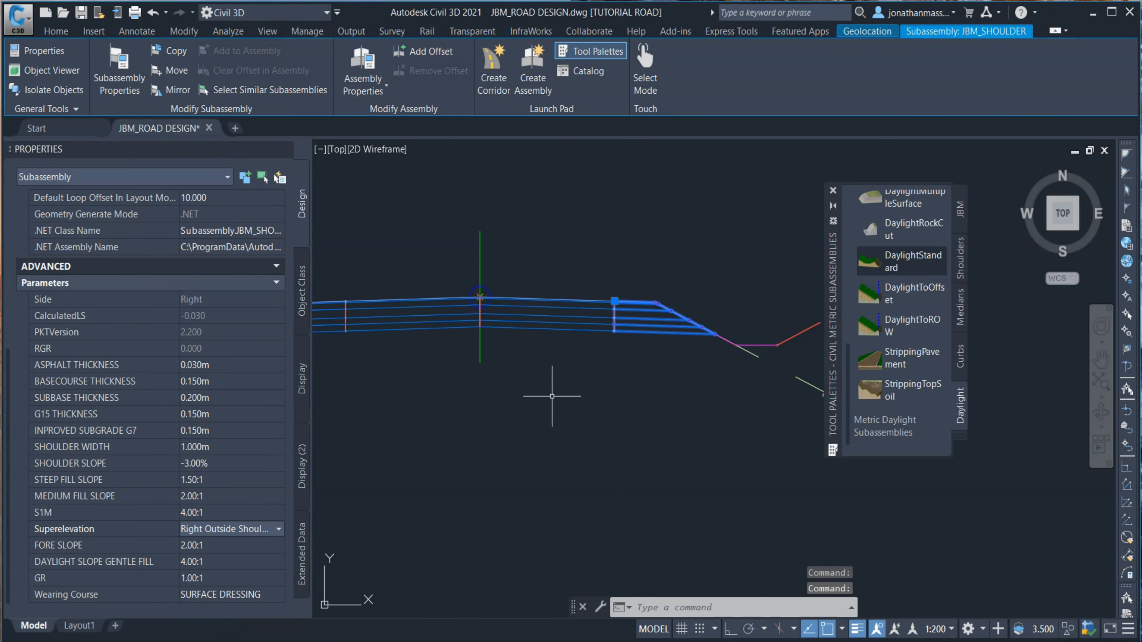
Clear the shoulder selection and close the Properties and Civil Metric Subassemblies palettes
key("Escape")
scroll(625, 330, "down", 2)
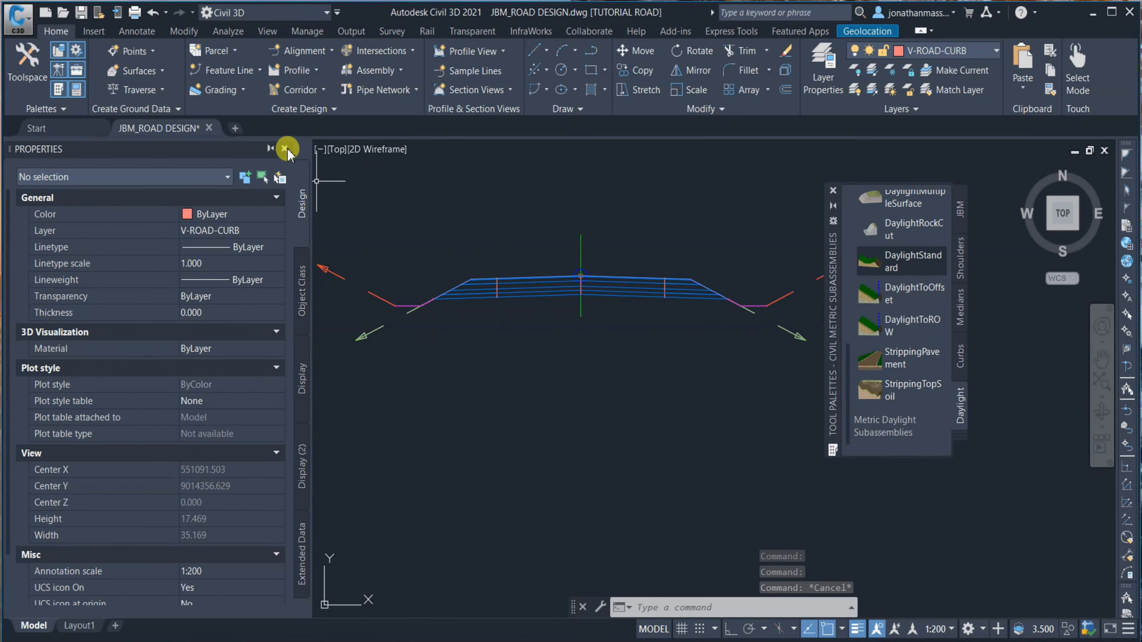
left_click(287, 149)
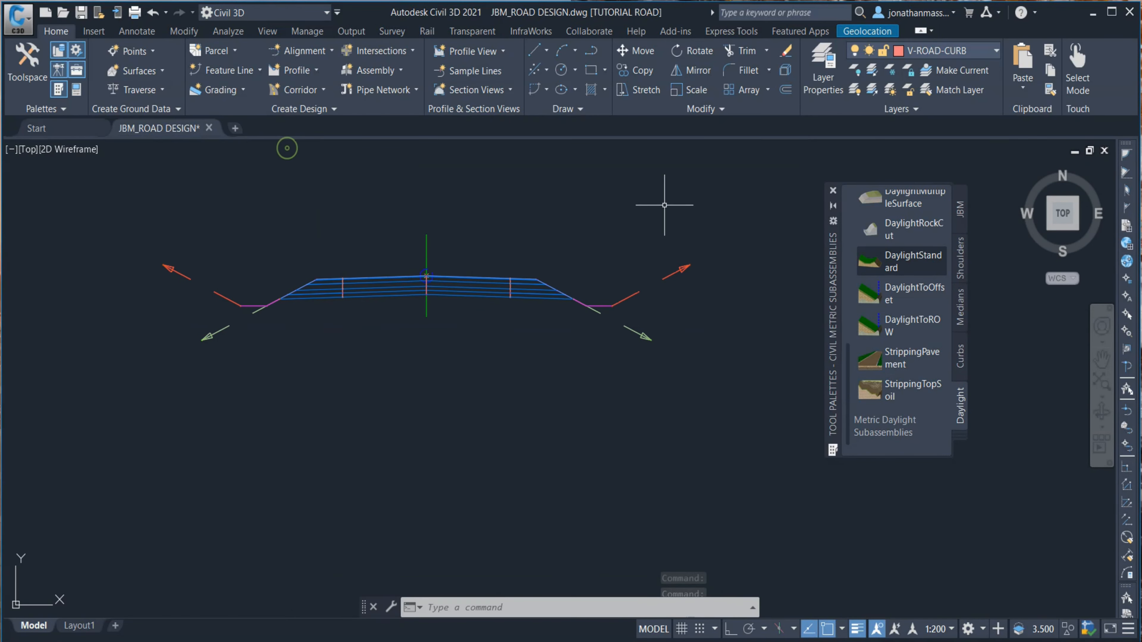
left_click(832, 190)
Draw a circle around the finished road assembly east of the road alignment to mark its location
scroll(606, 320, "down", 8)
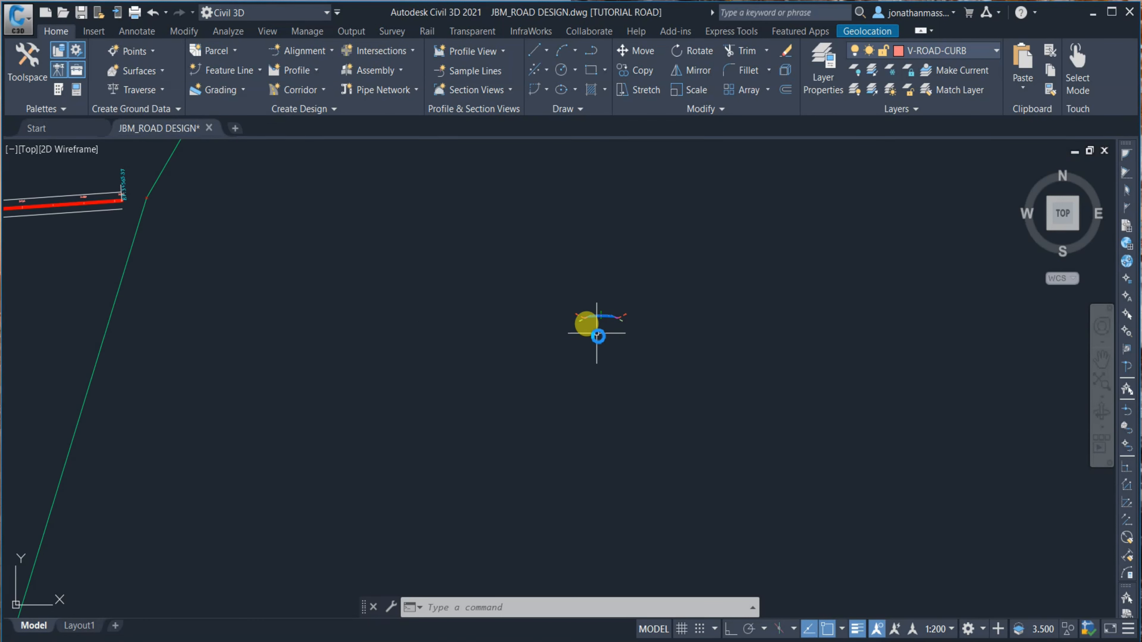
scroll(587, 325, "down", 6)
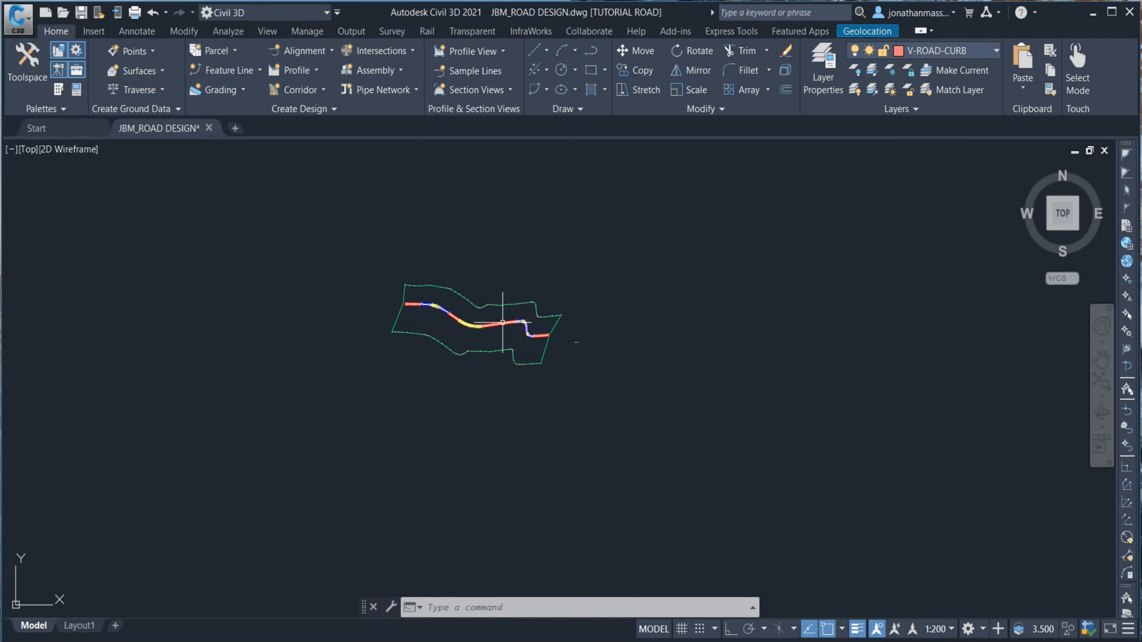
scroll(581, 364, "up", 4)
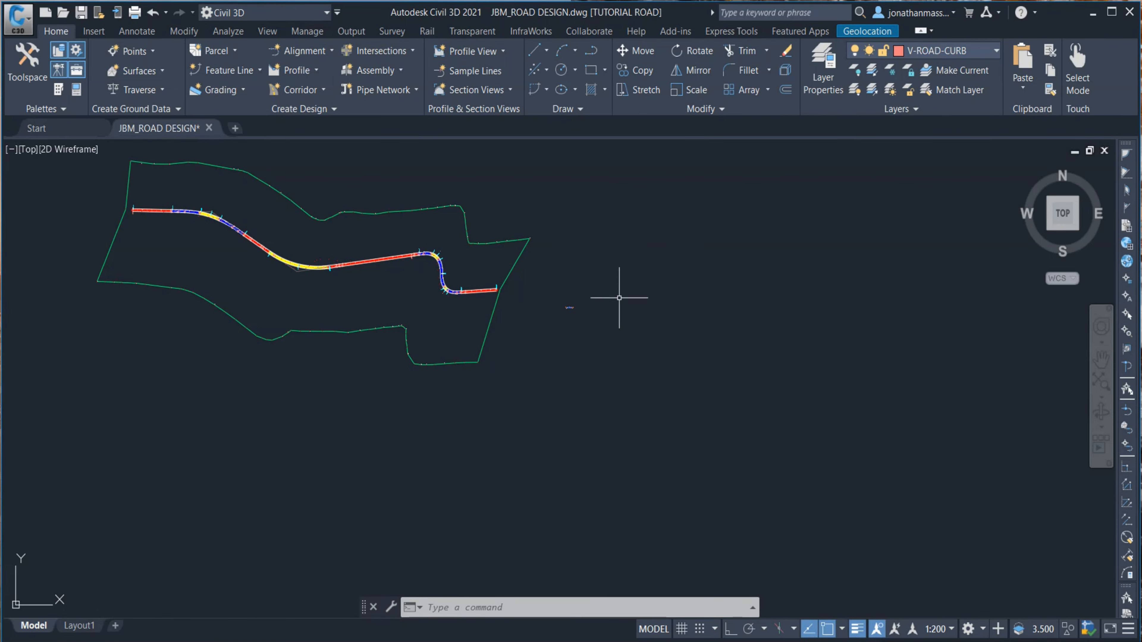
left_click(566, 71)
left_click(572, 297)
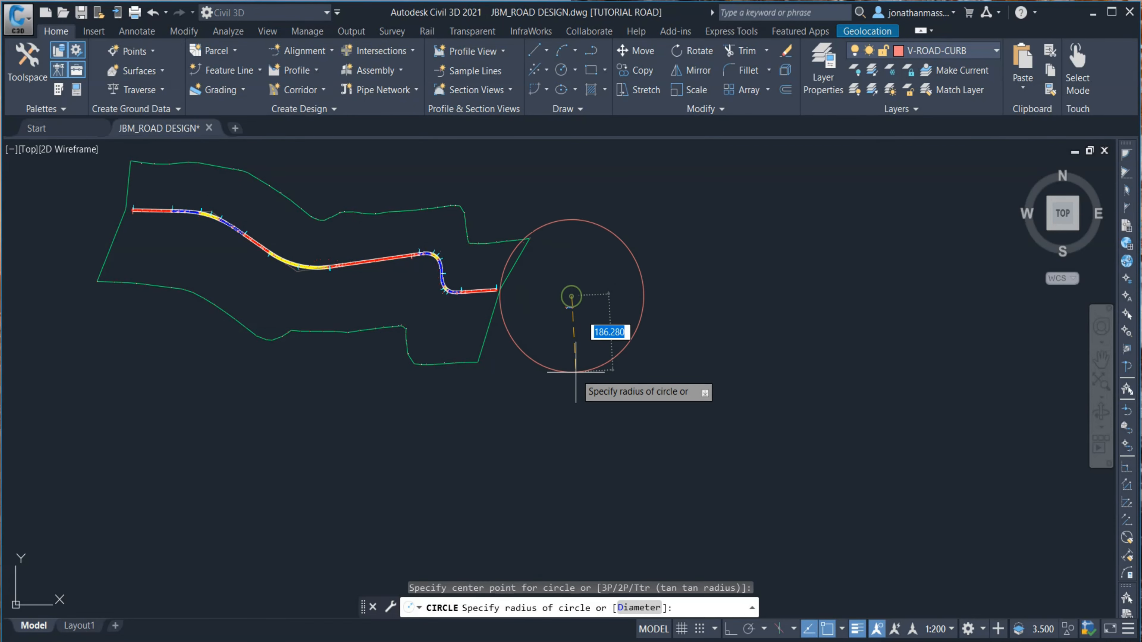
left_click(578, 327)
Examine the finished assembly inside the circle, from its baseline marker out to the lanes, shoulders and daylight slopes
scroll(584, 320, "up", 4)
scroll(528, 332, "down", 6)
scroll(372, 370, "down", 2)
scroll(355, 358, "down", 1)
scroll(374, 332, "up", 6)
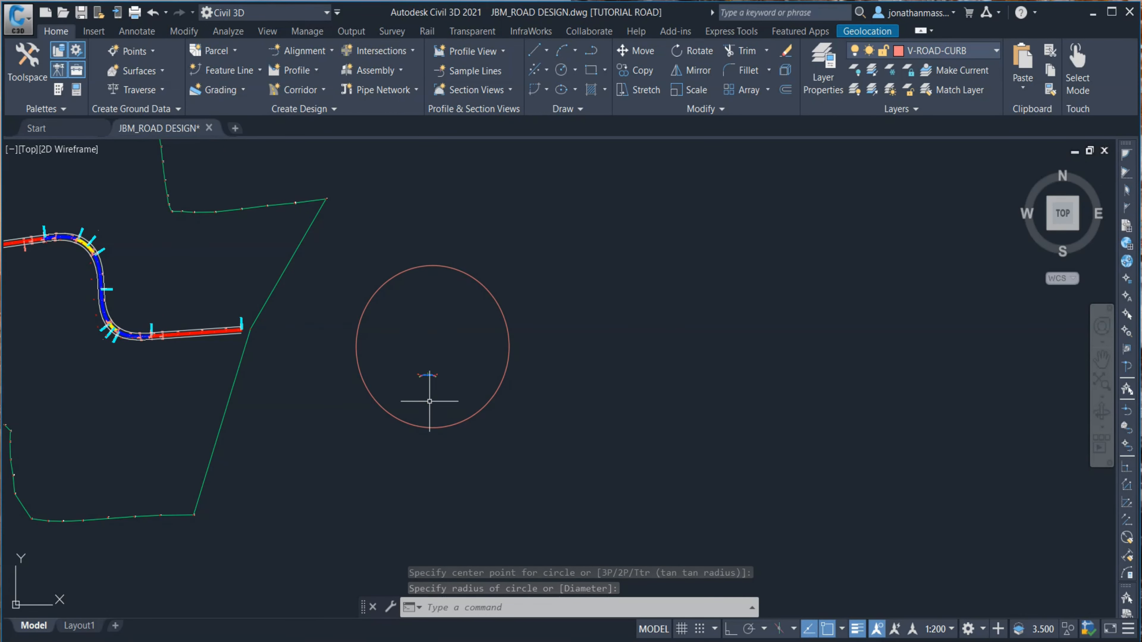
middle_click_drag(430, 401, 619, 403)
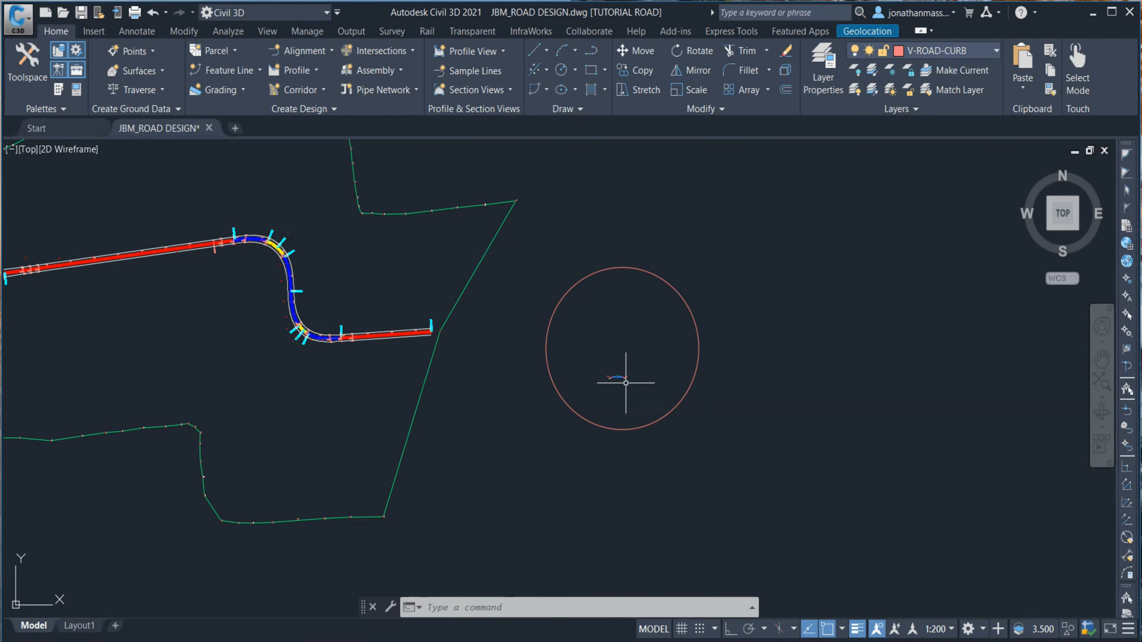
scroll(623, 380, "up", 12)
left_click(433, 356)
scroll(543, 375, "up", 8)
scroll(548, 375, "down", 5)
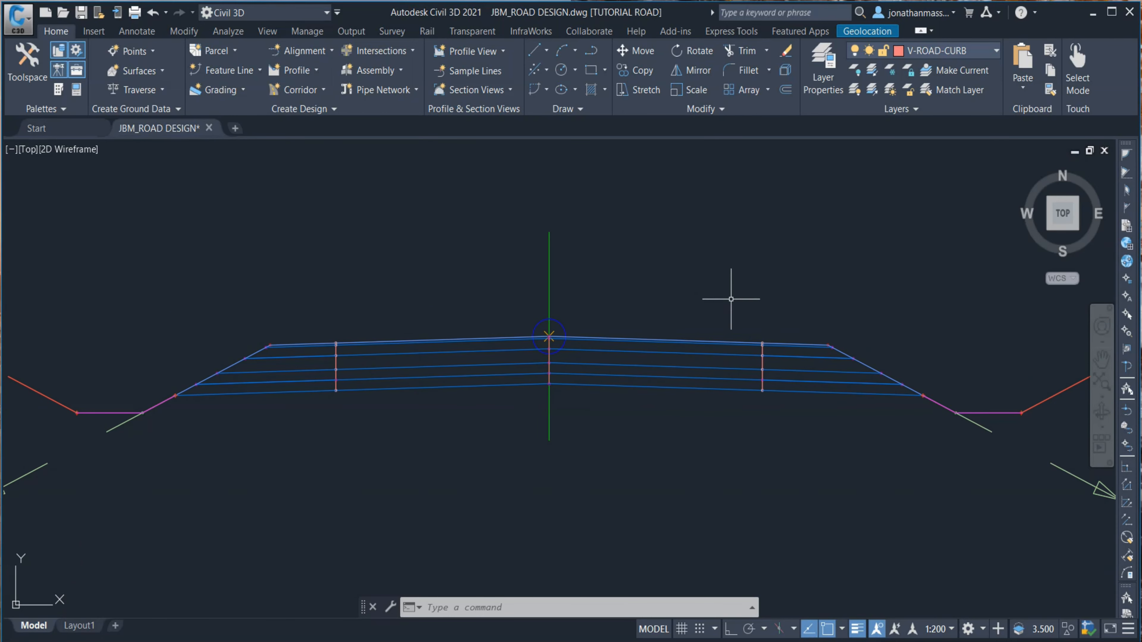
scroll(676, 378, "up", 6)
scroll(661, 417, "down", 4)
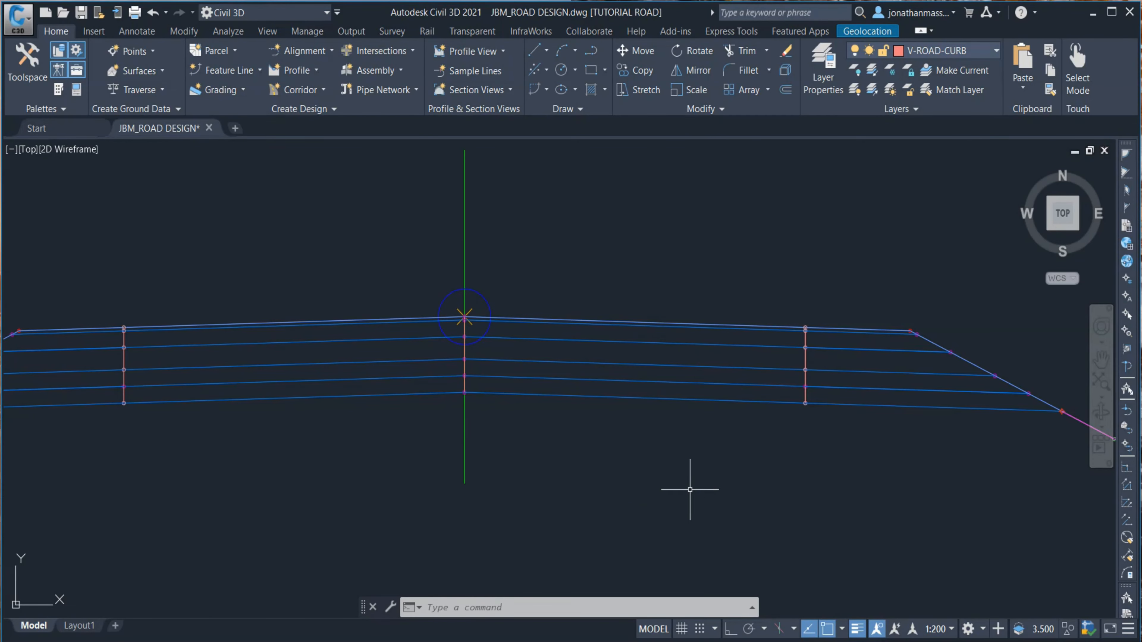
Examine the stacked pavement layer points at the right lane's outer edge, where it meets the shoulder
scroll(805, 445, "up", 4)
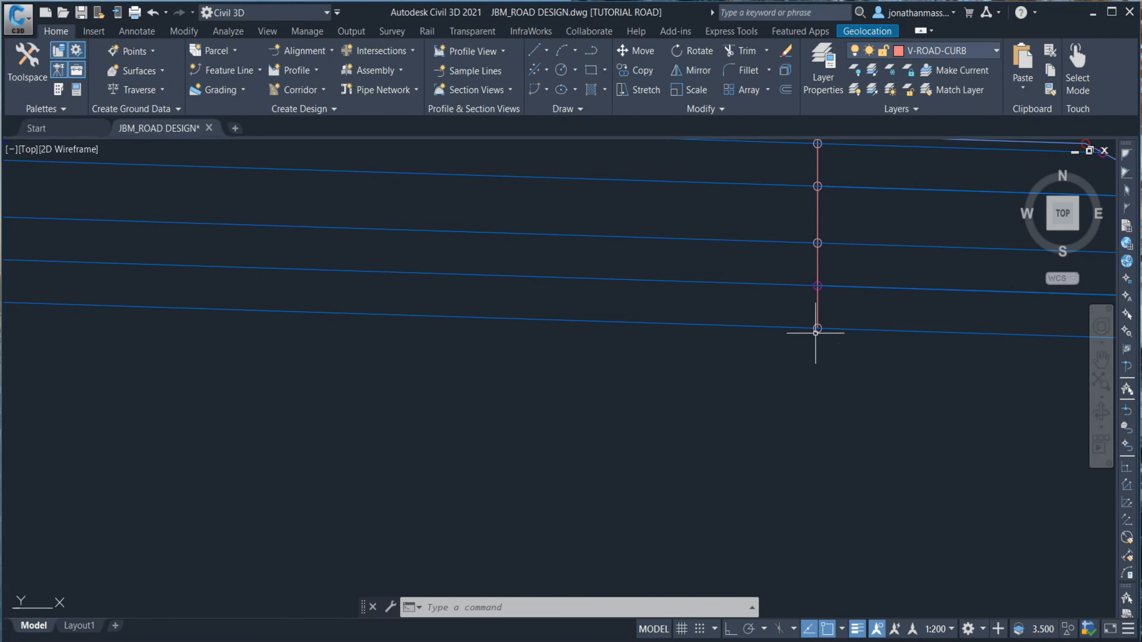
scroll(632, 370, "down", 3)
scroll(467, 287, "up", 3)
middle_click_drag(866, 494, 663, 431)
scroll(656, 437, "down", 4)
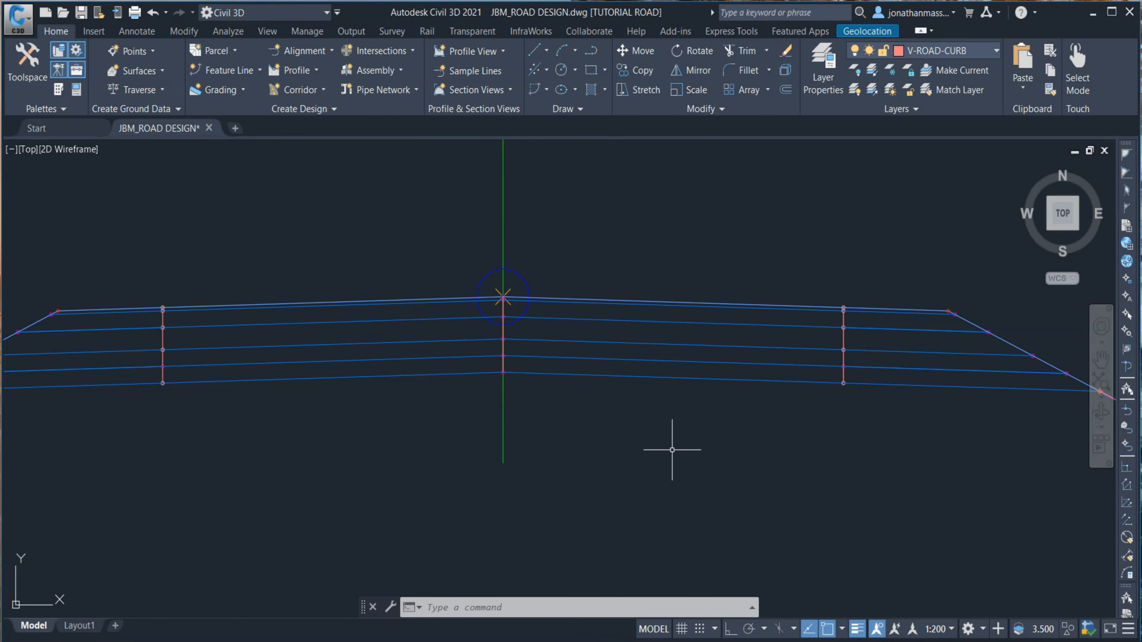
scroll(834, 365, "up", 2)
scroll(877, 345, "up", 1)
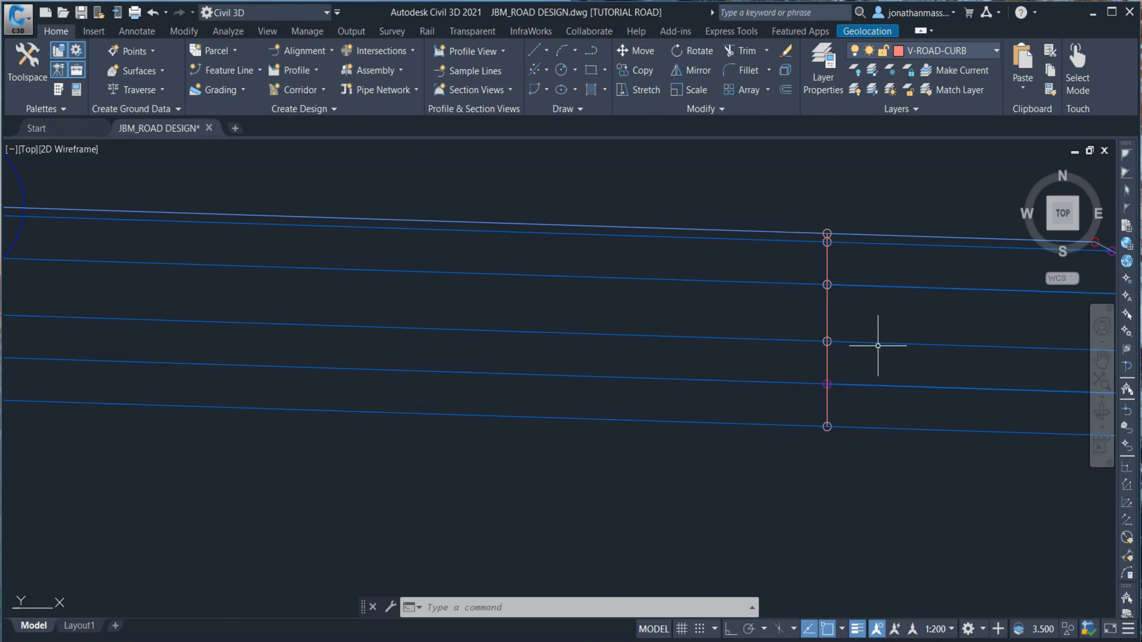
scroll(828, 346, "up", 1)
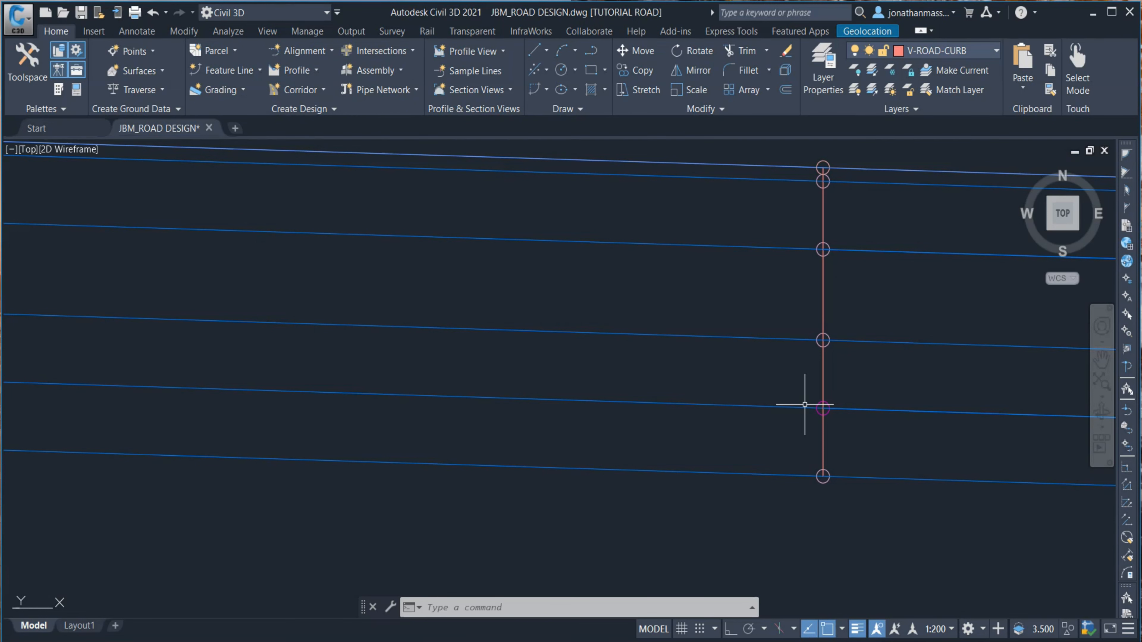
scroll(821, 374, "down", 4)
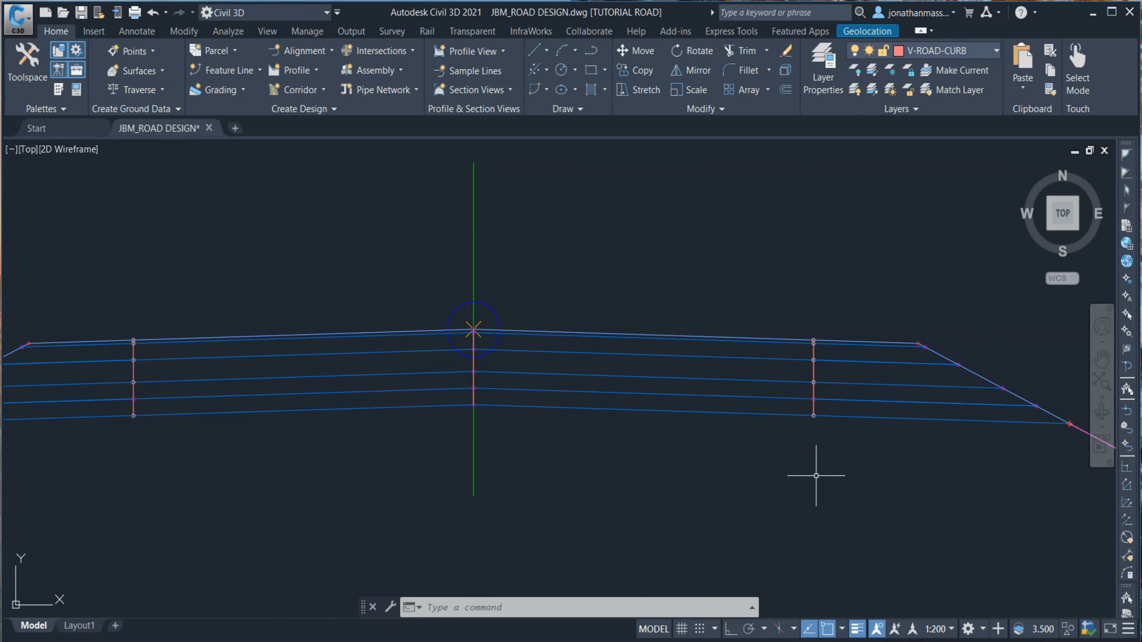
Examine the right lane's surface and underlying layer links between the baseline and the shoulder
scroll(815, 370, "up", 4)
scroll(804, 351, "down", 6)
scroll(798, 326, "up", 2)
scroll(757, 349, "up", 8)
middle_click_drag(872, 417, 897, 390)
scroll(288, 400, "down", 3)
middle_click_drag(288, 400, 612, 421)
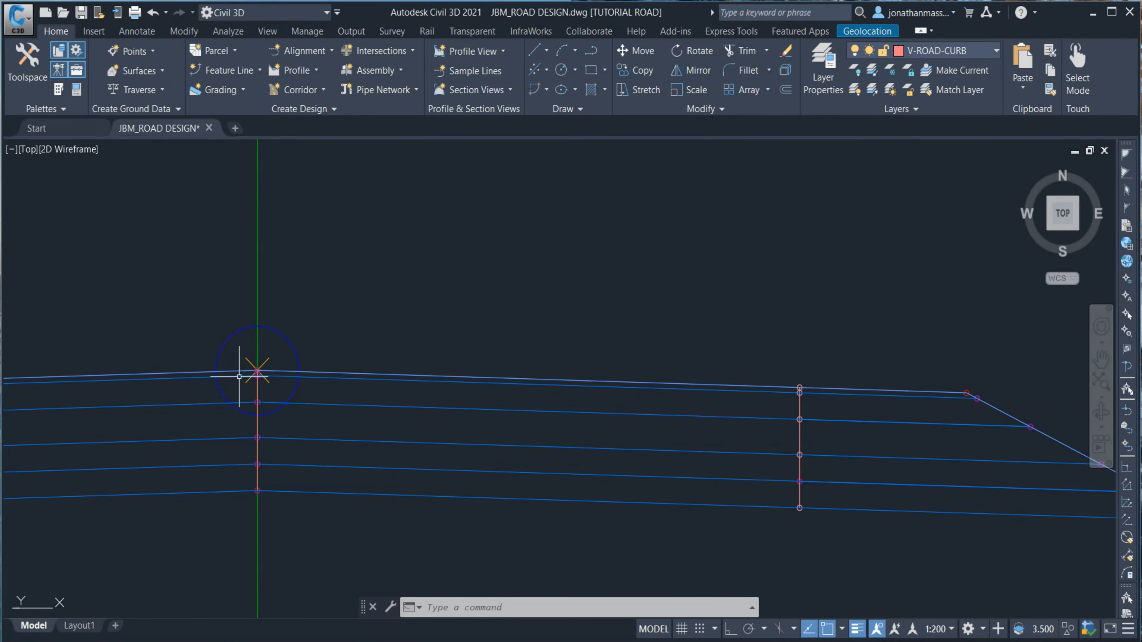
scroll(562, 388, "up", 2)
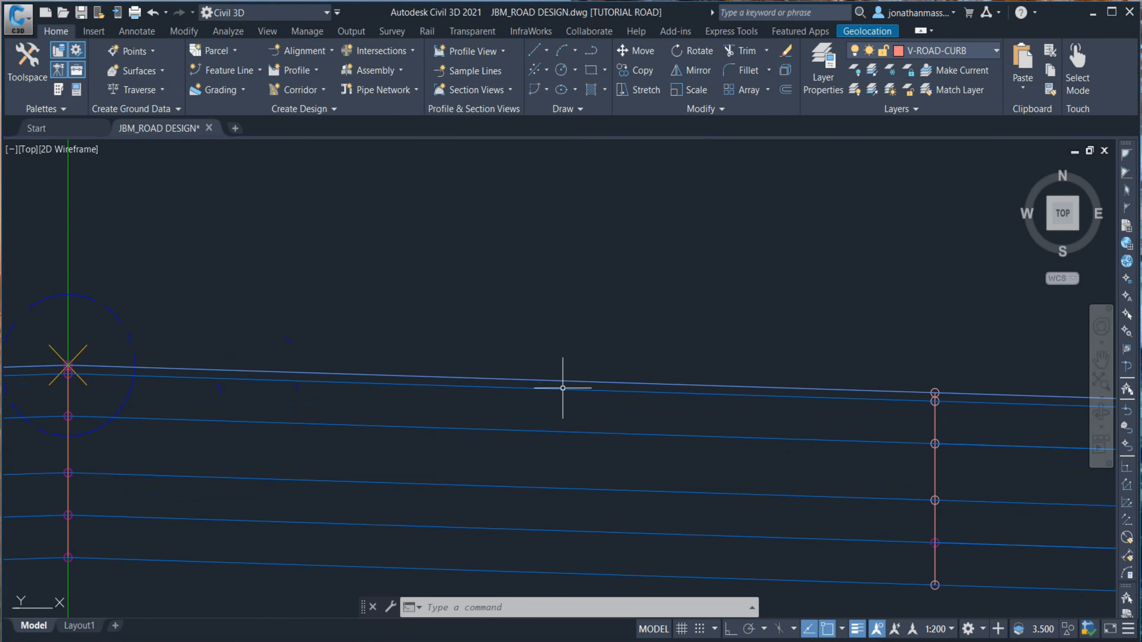
scroll(556, 390, "up", 2)
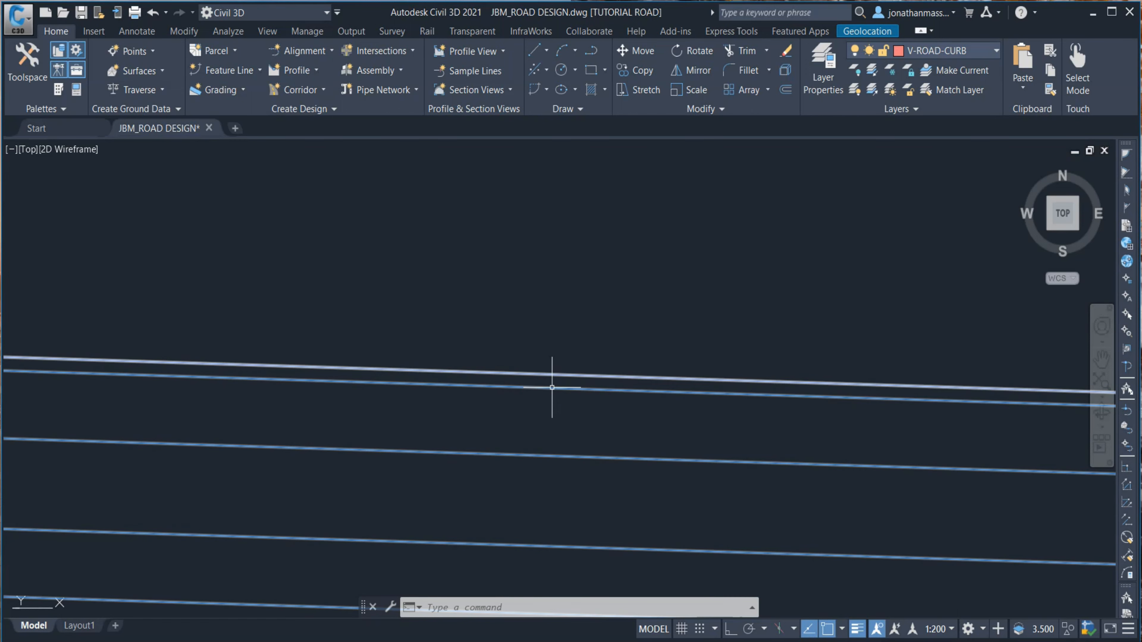
scroll(563, 316, "down", 6)
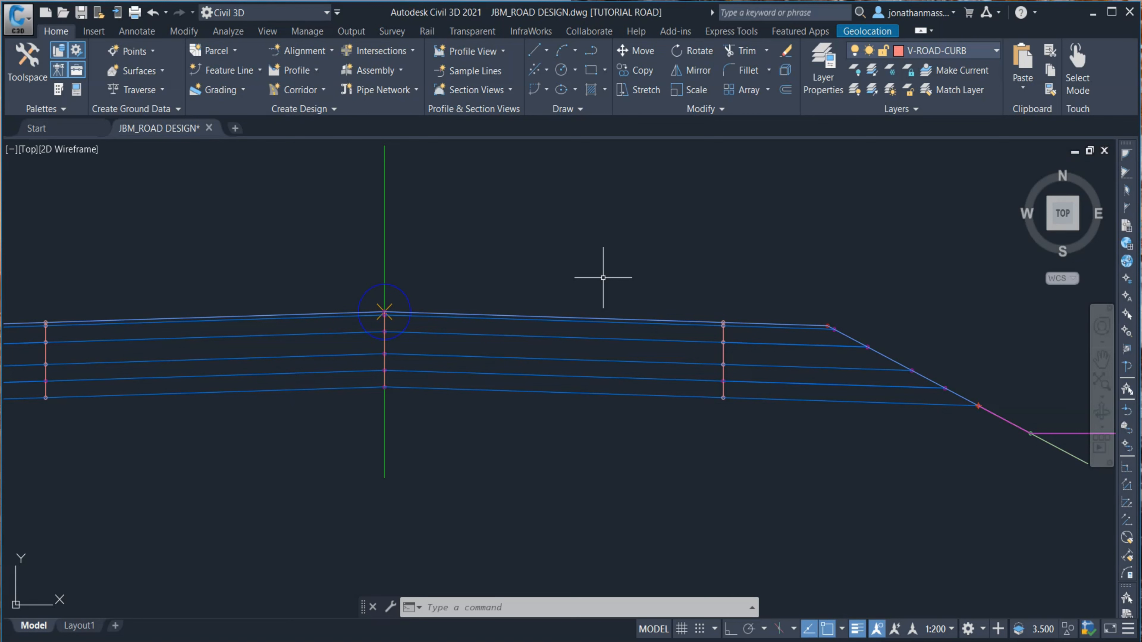
scroll(528, 327, "up", 2)
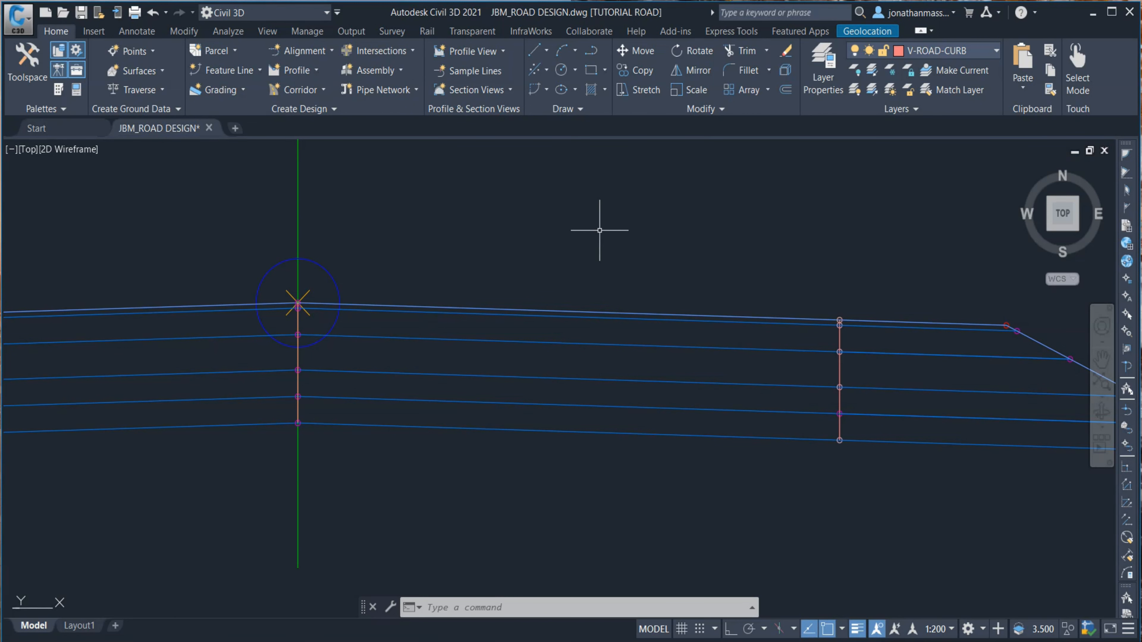
scroll(602, 274, "down", 2)
scroll(510, 385, "up", 2)
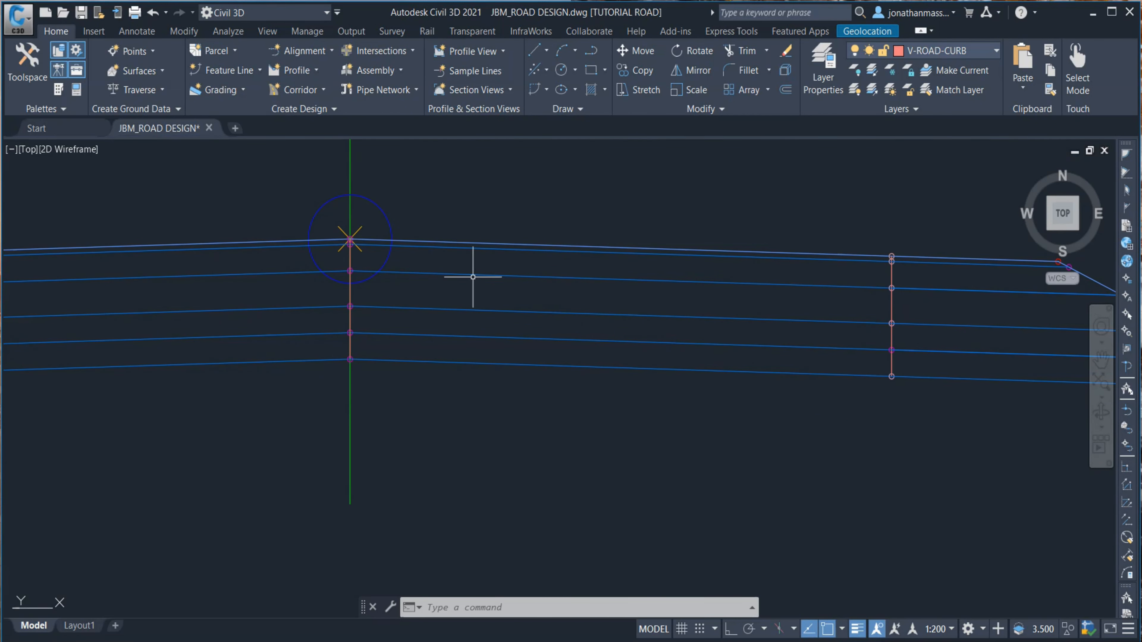
Inspect the extent of the right lane subassembly from the baseline marker point to its outer edge
left_click(350, 283)
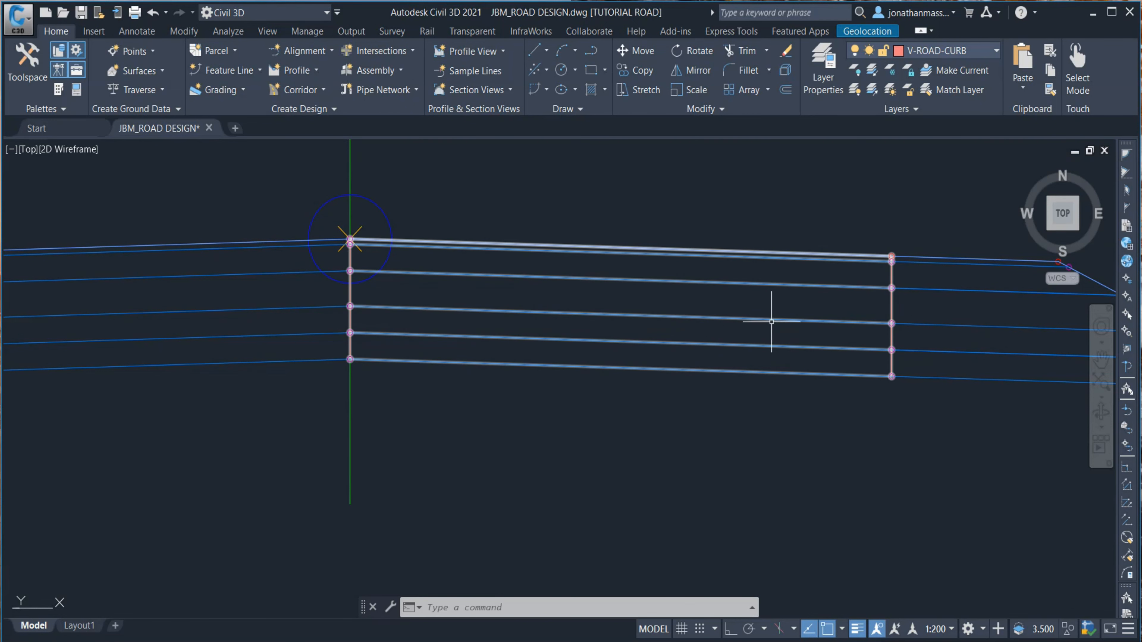
key("Escape")
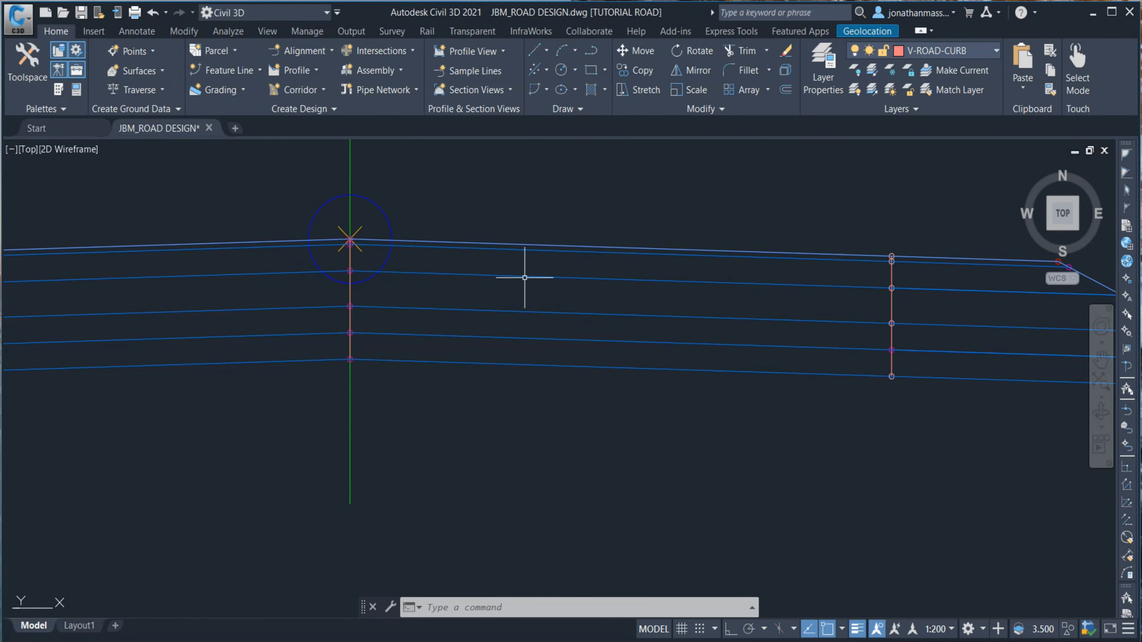
left_click(847, 287)
key("Escape")
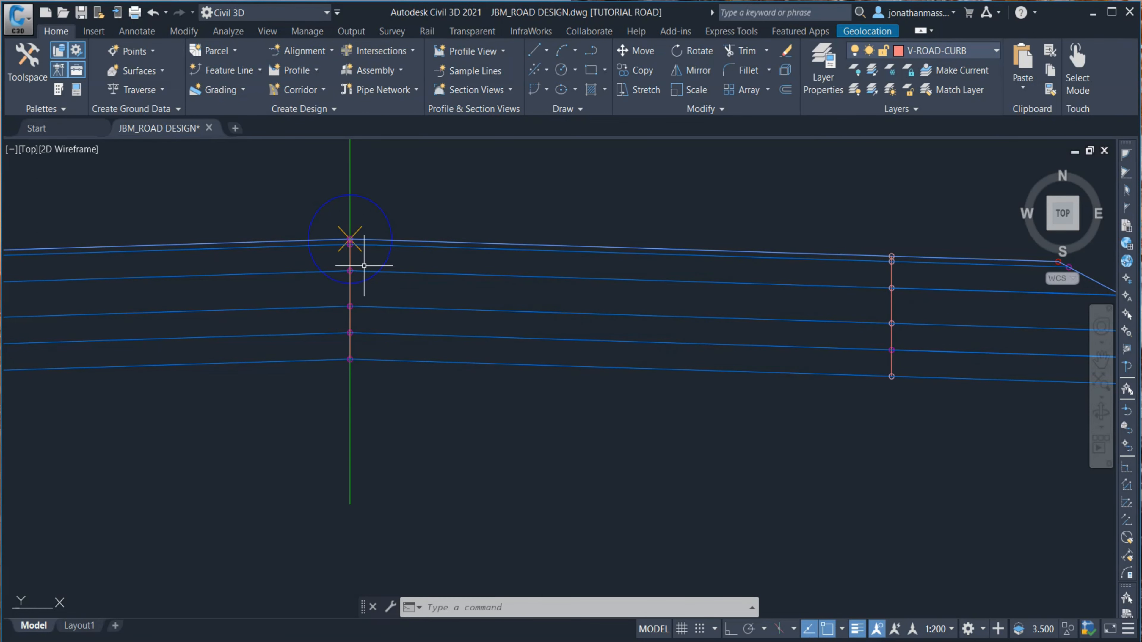
left_click(351, 247)
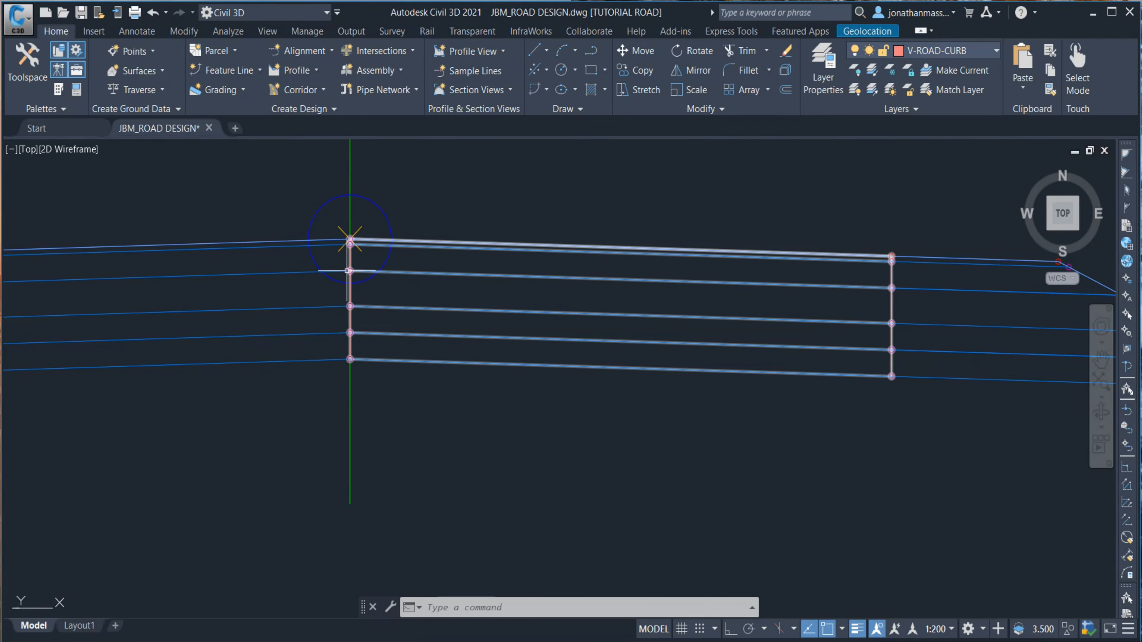
key("Escape")
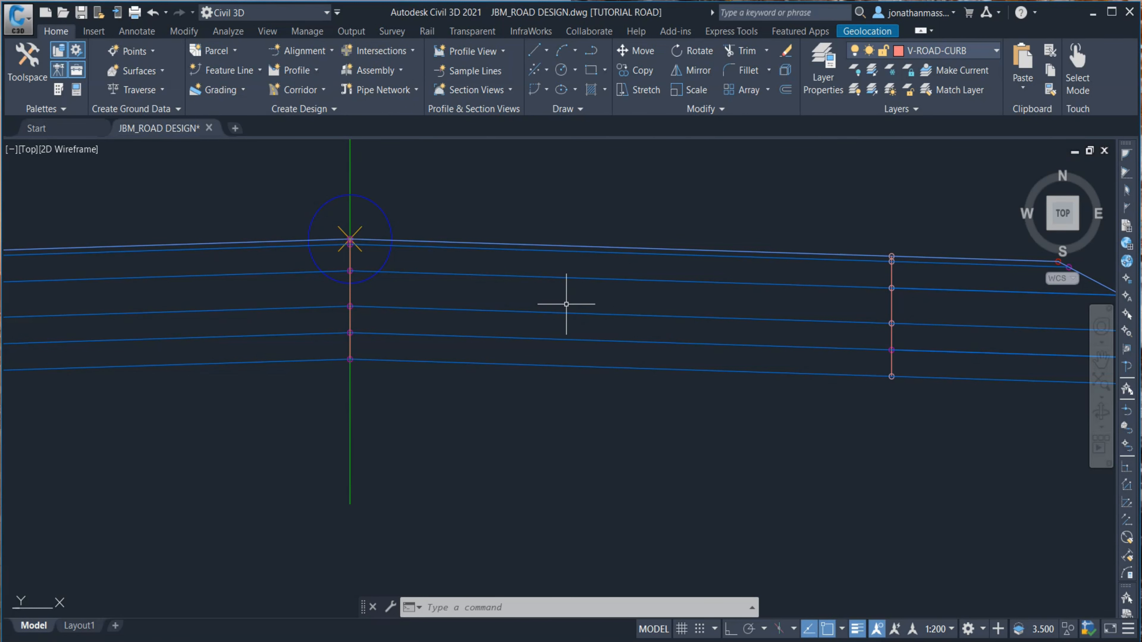
Review the assembly's complete cross-section on both sides, comparing the crown, pavement layers and daylight slopes
scroll(575, 301, "down", 2)
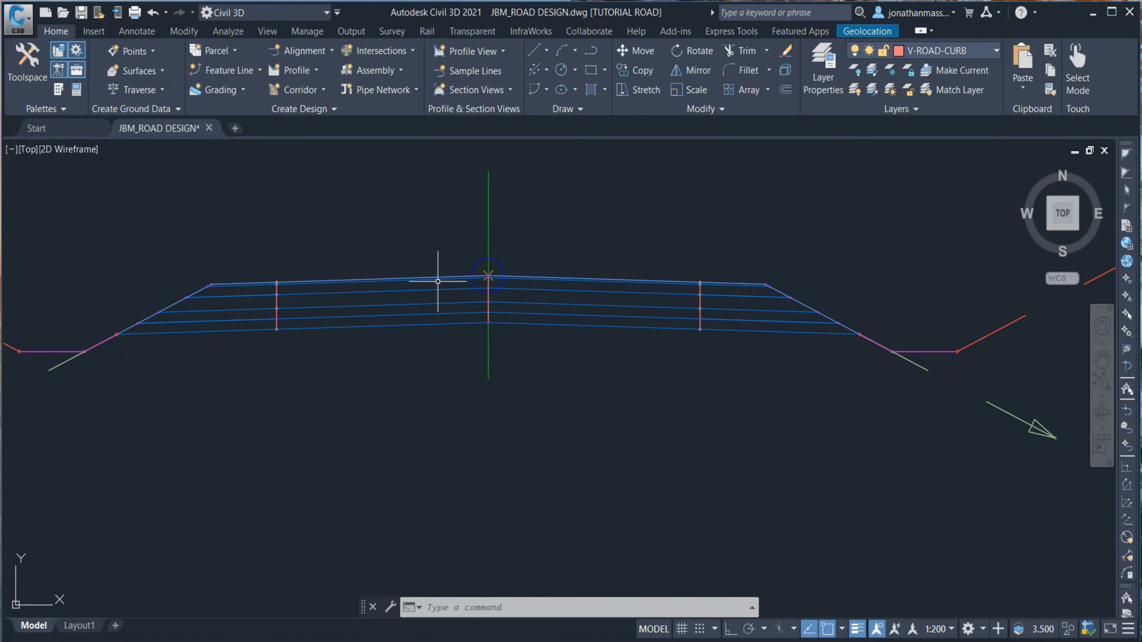
scroll(543, 290, "up", 4)
scroll(562, 293, "down", 2)
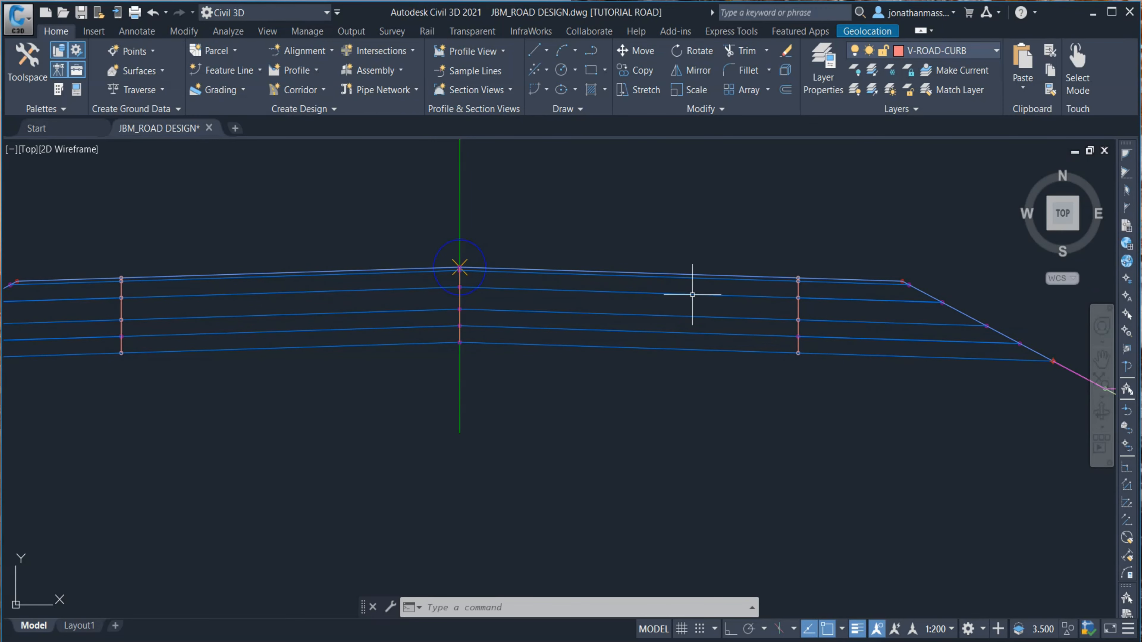
scroll(607, 271, "up", 4)
scroll(523, 315, "down", 2)
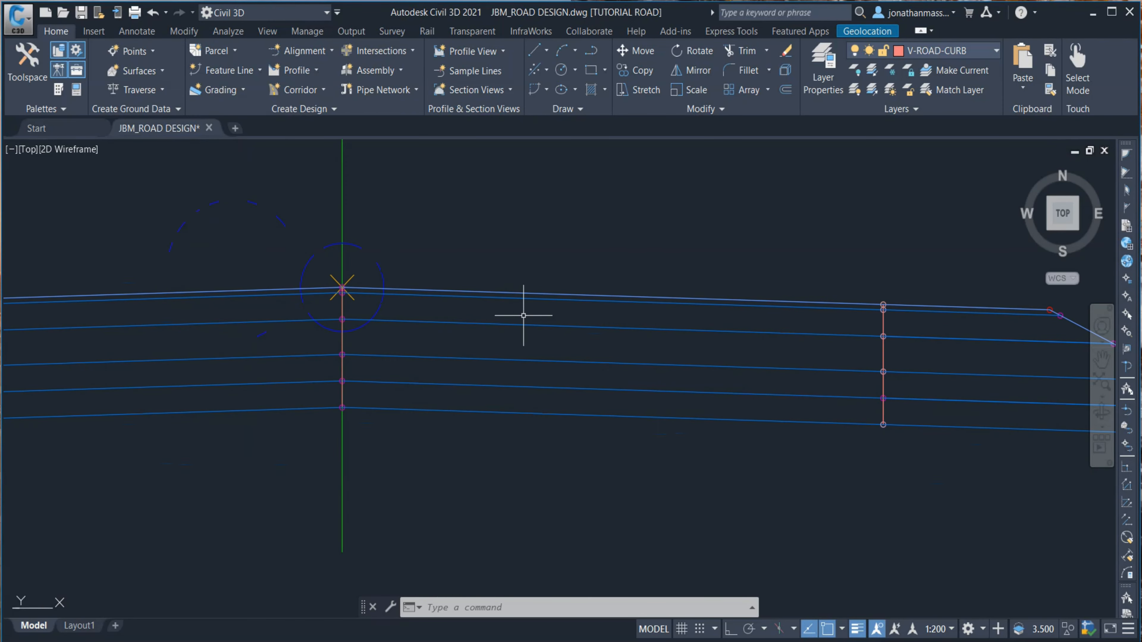
scroll(615, 244, "down", 4)
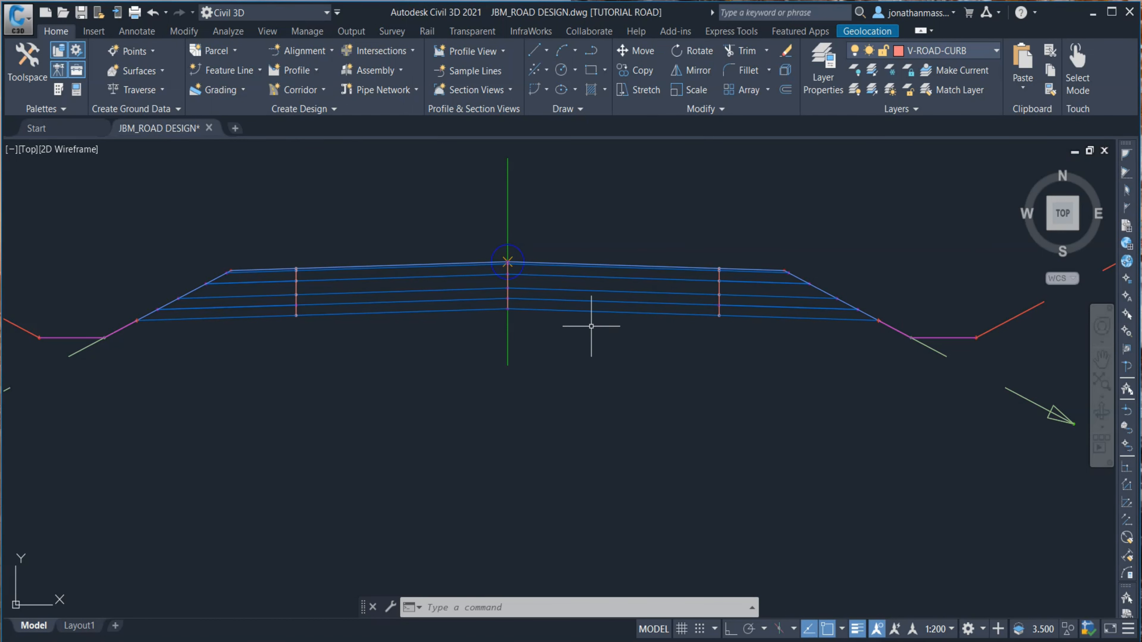
scroll(610, 260, "up", 4)
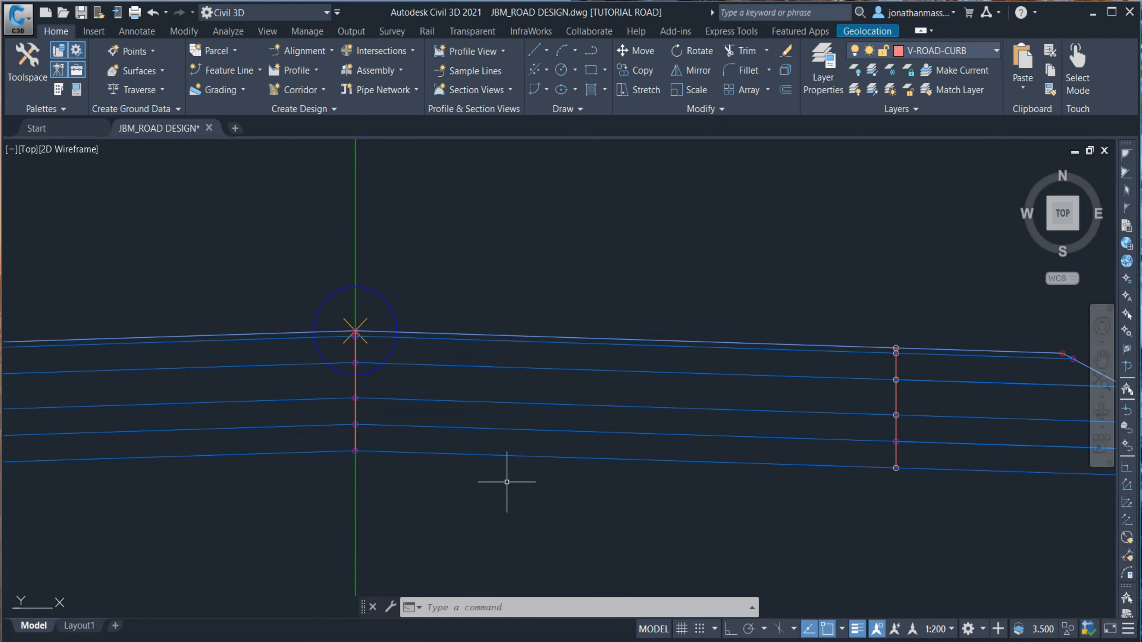
scroll(510, 480, "down", 2)
scroll(690, 348, "down", 5)
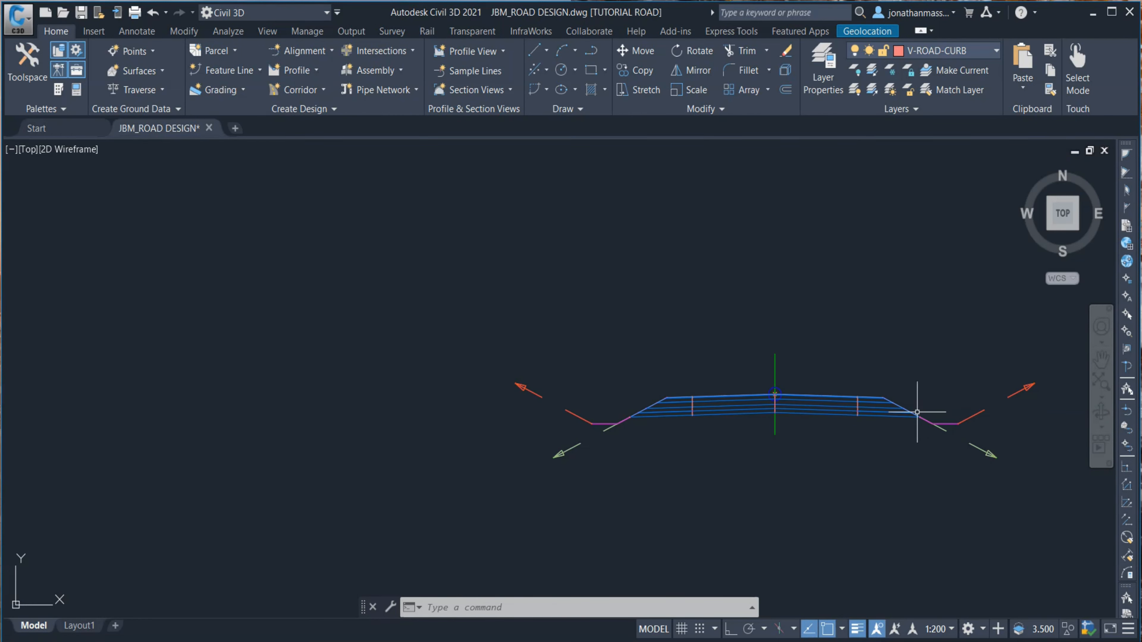